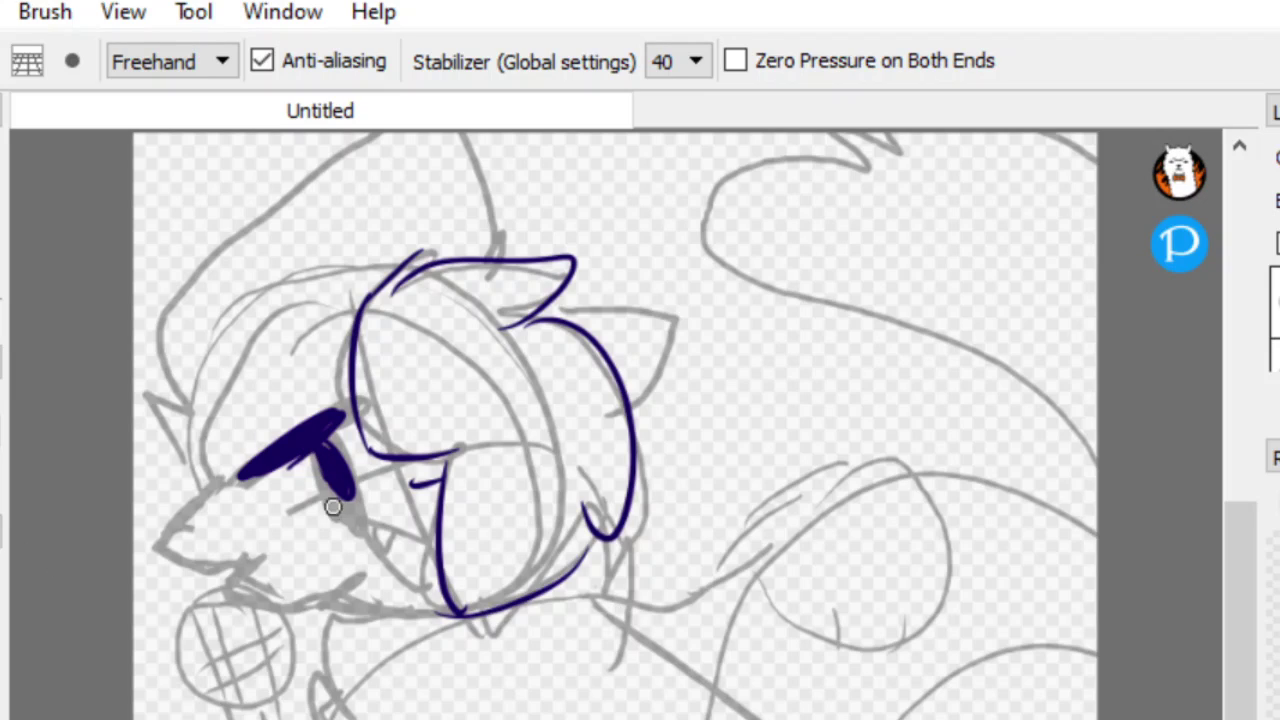
Finish filling in the dark eye and ink the open mouth with its pointed tooth over the sketch
{"action": "mouse_move", "coordinate": [323, 500]}
{"action": "left_mouse_down"}
{"action": "mouse_move", "coordinate": [368, 507]}
{"action": "mouse_move", "coordinate": [333, 452]}
{"action": "mouse_move", "coordinate": [367, 510]}
{"action": "left_mouse_up"}
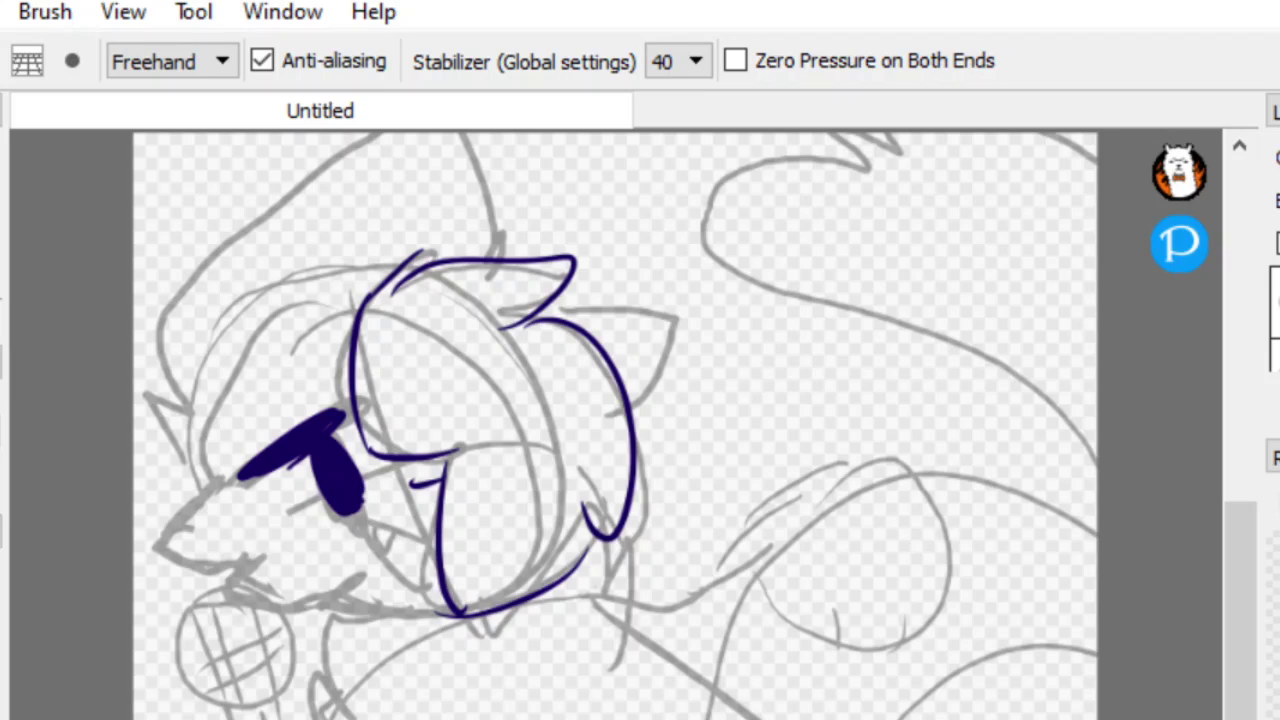
{"action": "mouse_move", "coordinate": [418, 544]}
{"action": "left_mouse_down"}
{"action": "mouse_move", "coordinate": [383, 551]}
{"action": "mouse_move", "coordinate": [460, 585]}
{"action": "left_mouse_up"}
{"action": "key", "text": "ctrl+z"}
{"action": "mouse_move", "coordinate": [420, 545]}
{"action": "left_mouse_down"}
{"action": "mouse_move", "coordinate": [372, 533]}
{"action": "mouse_move", "coordinate": [452, 604]}
{"action": "left_mouse_up"}
{"action": "key", "text": "ctrl+z"}
{"action": "left_click_drag", "start_coordinate": [376, 527], "coordinate": [398, 541]}
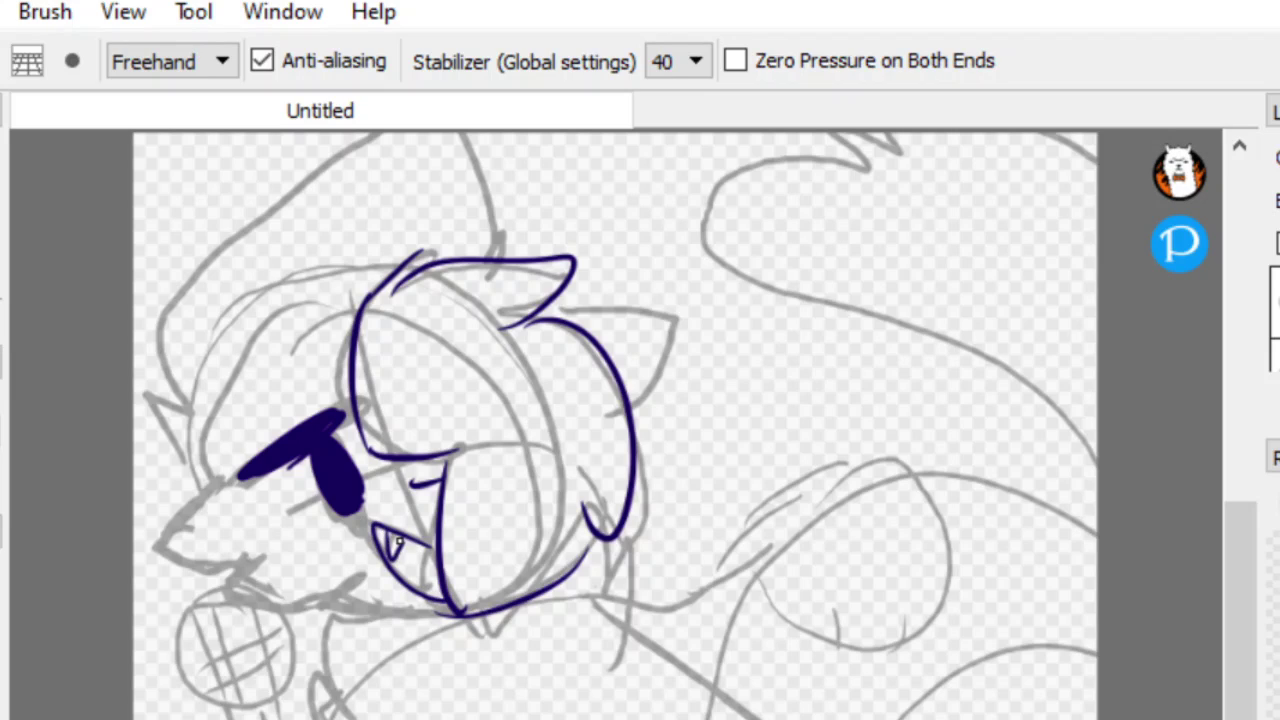
Ink the character's muzzle and jaw, both ears, and the jagged fur of the chest and neck over the sketch
{"action": "mouse_move", "coordinate": [240, 478]}
{"action": "left_mouse_down"}
{"action": "mouse_move", "coordinate": [185, 563]}
{"action": "mouse_move", "coordinate": [286, 589]}
{"action": "mouse_move", "coordinate": [302, 629]}
{"action": "mouse_move", "coordinate": [421, 598]}
{"action": "left_mouse_up"}
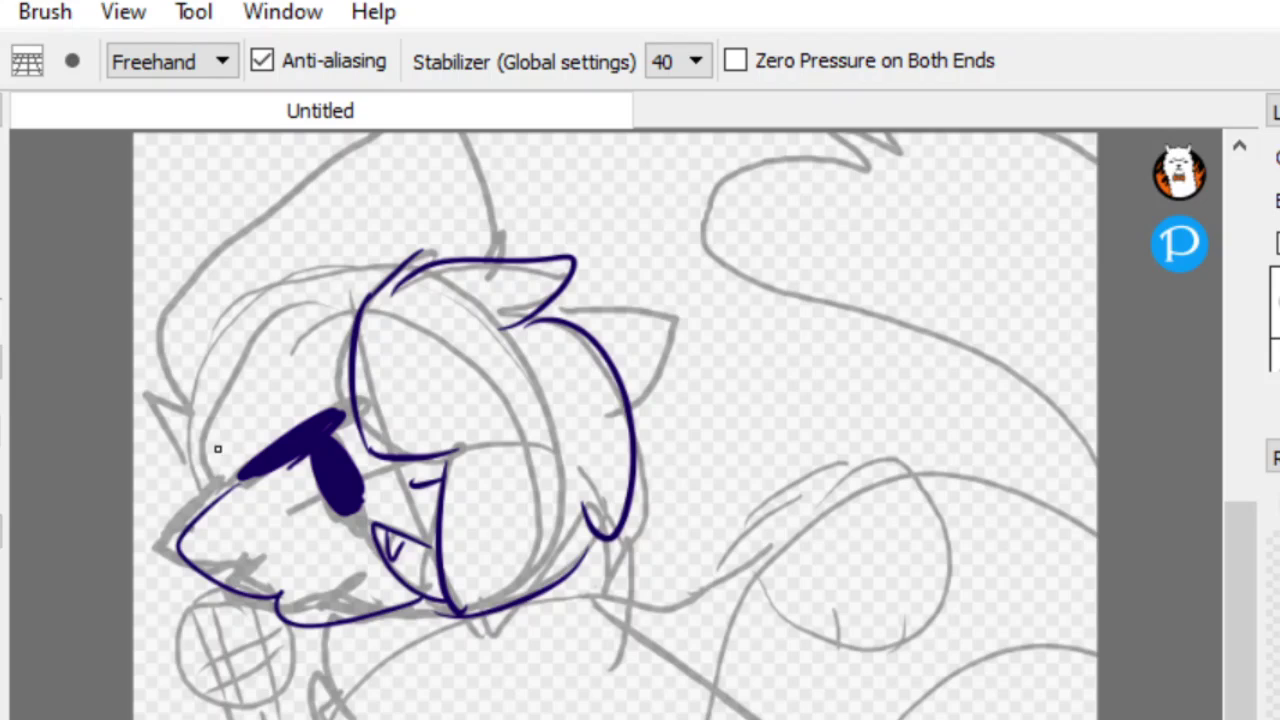
{"action": "mouse_move", "coordinate": [207, 493]}
{"action": "left_mouse_down"}
{"action": "mouse_move", "coordinate": [151, 422]}
{"action": "mouse_move", "coordinate": [254, 229]}
{"action": "mouse_move", "coordinate": [466, 229]}
{"action": "mouse_move", "coordinate": [497, 248]}
{"action": "left_mouse_up"}
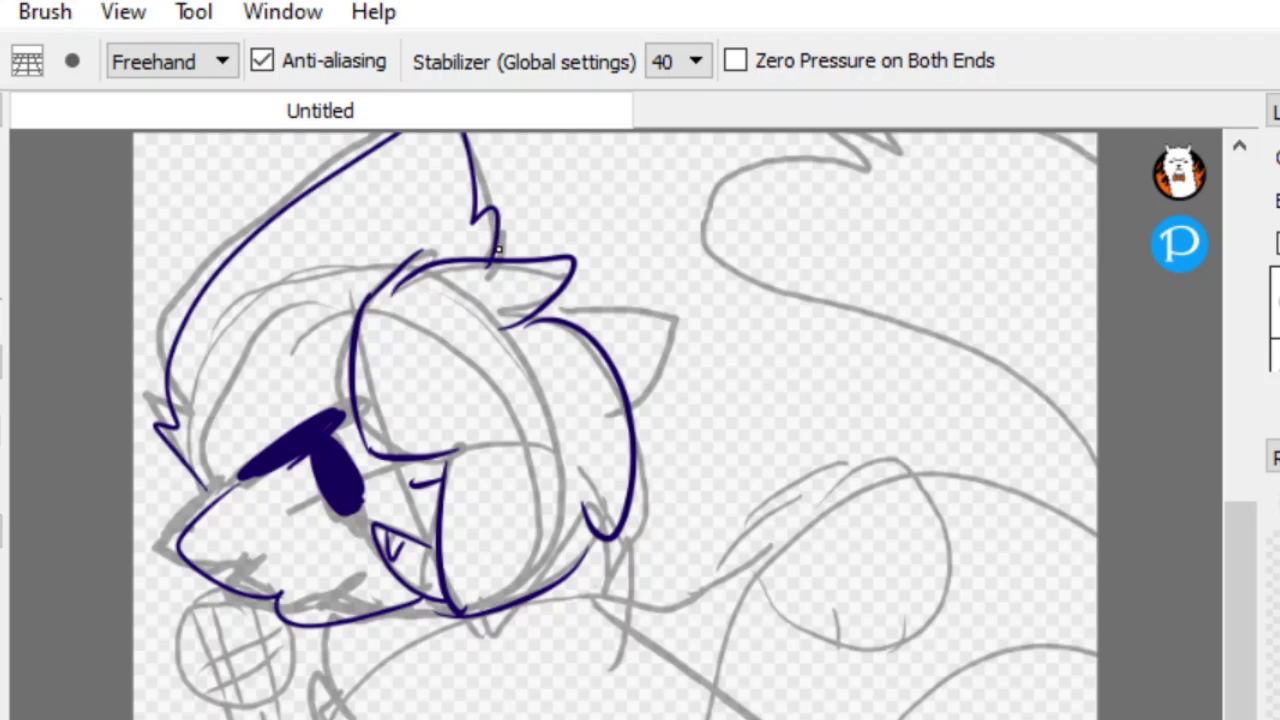
{"action": "mouse_move", "coordinate": [574, 330]}
{"action": "left_mouse_down"}
{"action": "mouse_move", "coordinate": [654, 286]}
{"action": "mouse_move", "coordinate": [643, 423]}
{"action": "mouse_move", "coordinate": [625, 440]}
{"action": "left_mouse_up"}
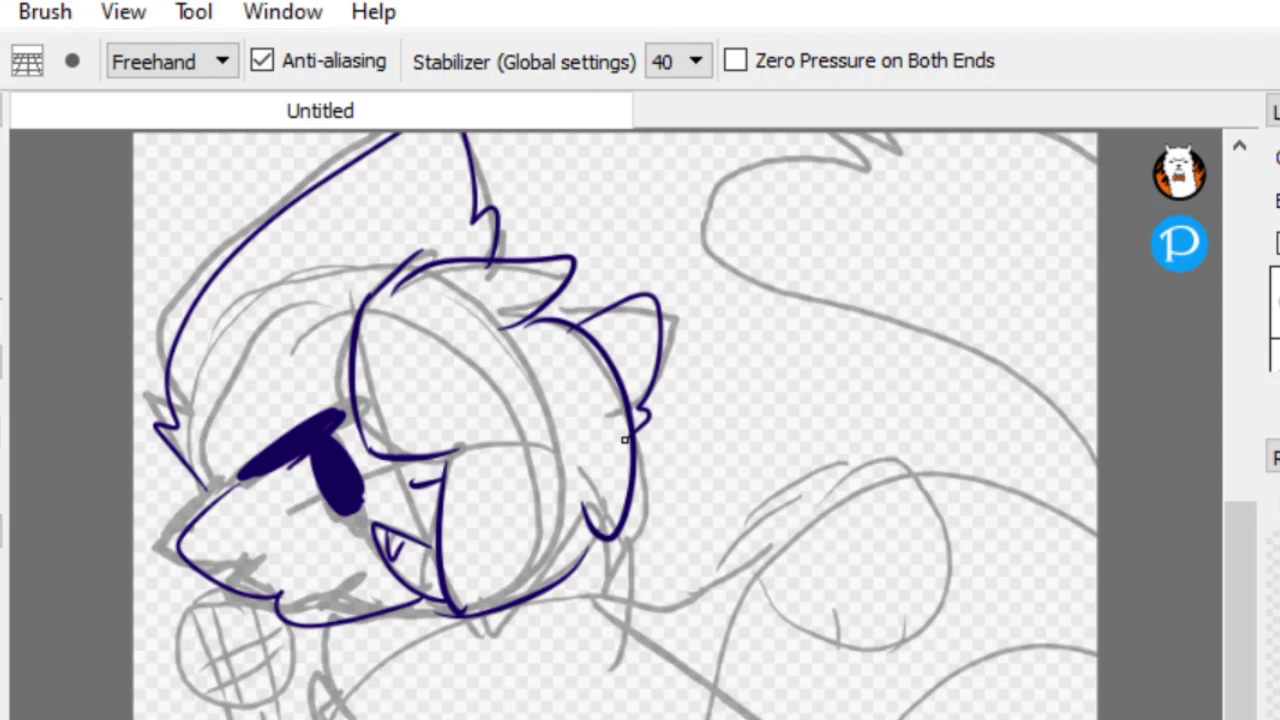
{"action": "mouse_move", "coordinate": [446, 616]}
{"action": "left_mouse_down"}
{"action": "mouse_move", "coordinate": [337, 651]}
{"action": "mouse_move", "coordinate": [356, 716]}
{"action": "left_mouse_up"}
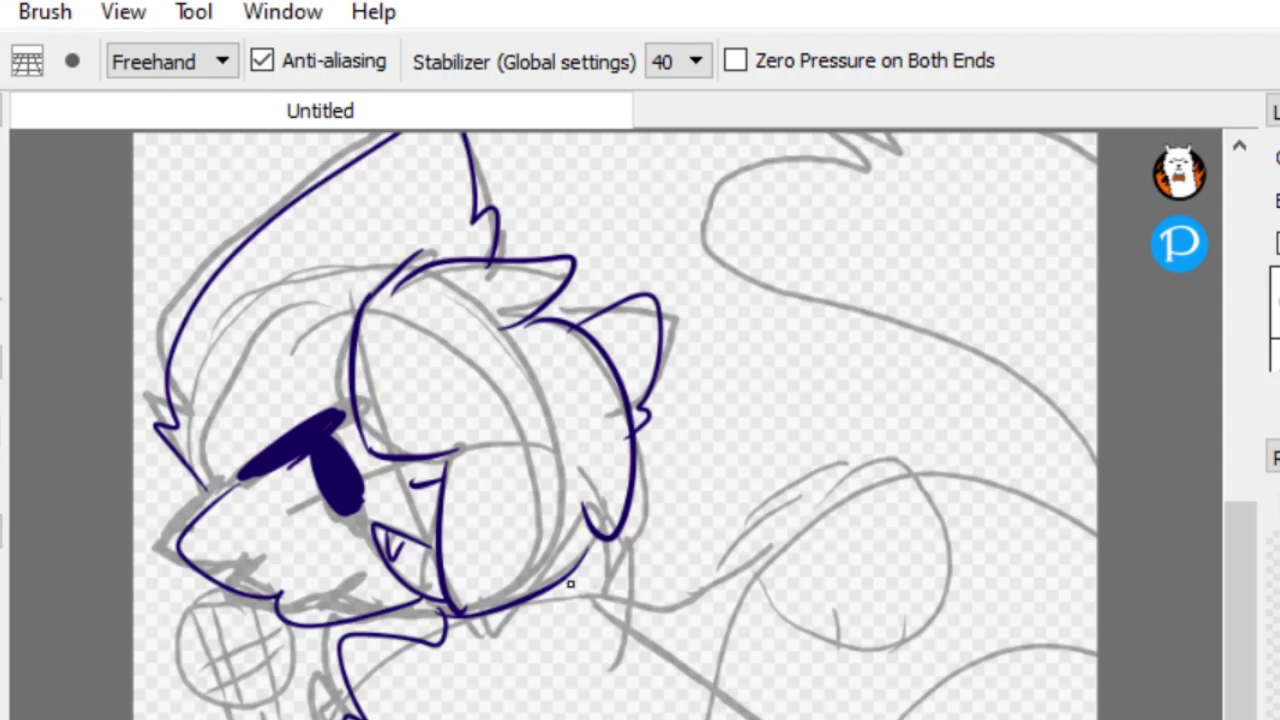
{"action": "mouse_move", "coordinate": [550, 596]}
{"action": "left_mouse_down"}
{"action": "mouse_move", "coordinate": [634, 600]}
{"action": "mouse_move", "coordinate": [625, 670]}
{"action": "left_mouse_up"}
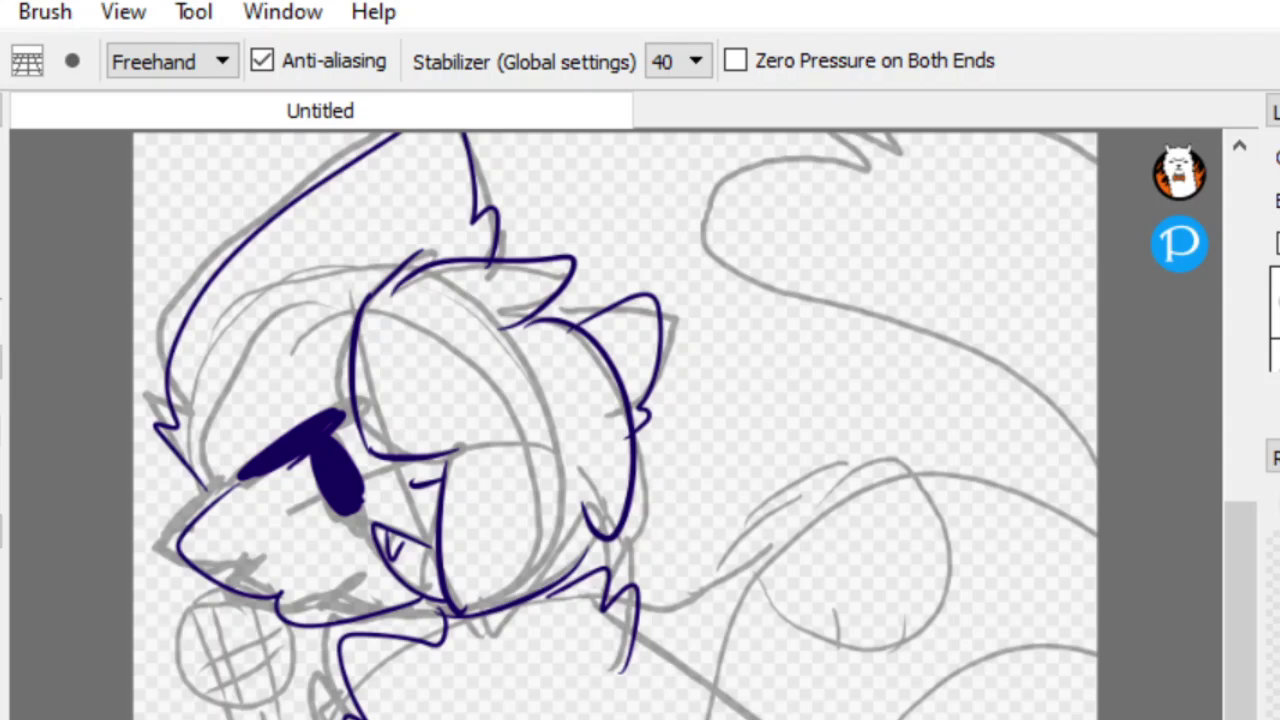
Ink the microphone's handle below the muzzle, try its round head freehand and undo that stroke
{"action": "left_click_drag", "start_coordinate": [228, 719], "coordinate": [276, 691]}
{"action": "mouse_move", "coordinate": [193, 630]}
{"action": "left_mouse_down"}
{"action": "mouse_move", "coordinate": [240, 606]}
{"action": "mouse_move", "coordinate": [190, 680]}
{"action": "mouse_move", "coordinate": [242, 606]}
{"action": "left_mouse_up"}
{"action": "key", "text": "ctrl+z"}
Draw the microphone's round head with the Ellipse shape and move it onto the sketched microphone
{"action": "left_click", "coordinate": [170, 61]}
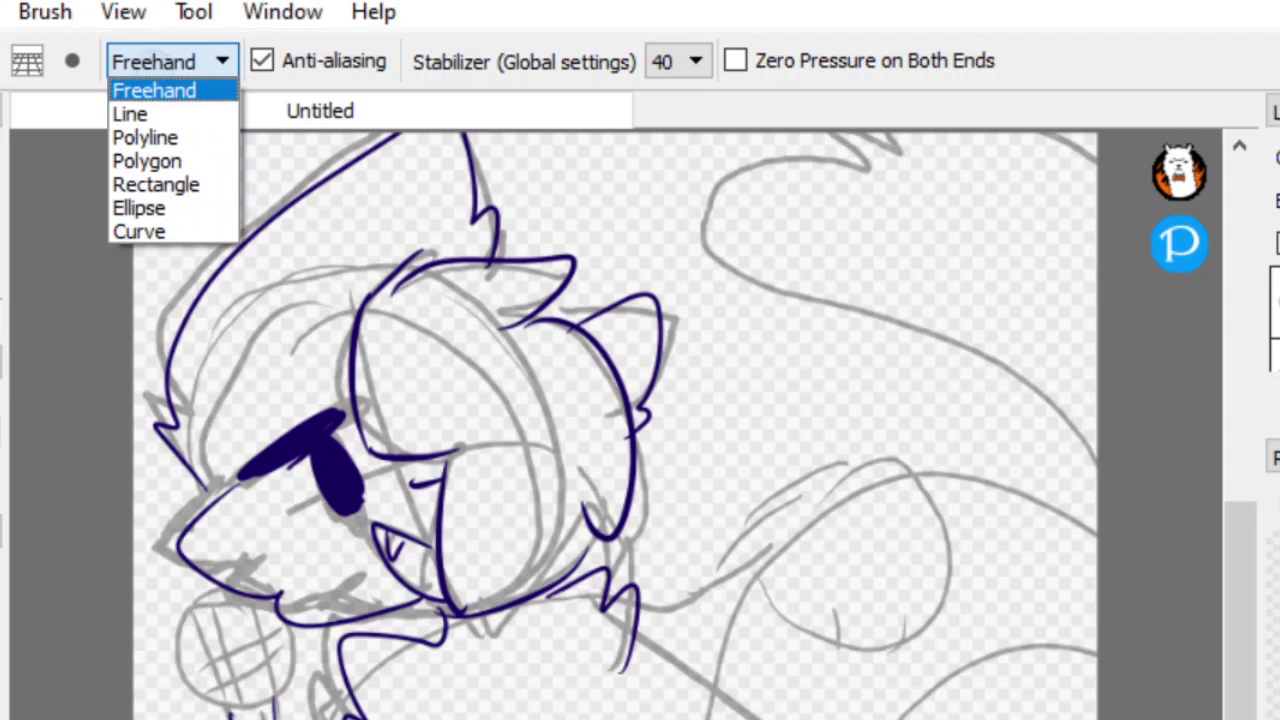
{"action": "left_click", "coordinate": [157, 206]}
{"action": "mouse_move", "coordinate": [132, 584]}
{"action": "left_mouse_down"}
{"action": "mouse_move", "coordinate": [307, 713]}
{"action": "mouse_move", "coordinate": [265, 709]}
{"action": "left_mouse_up"}
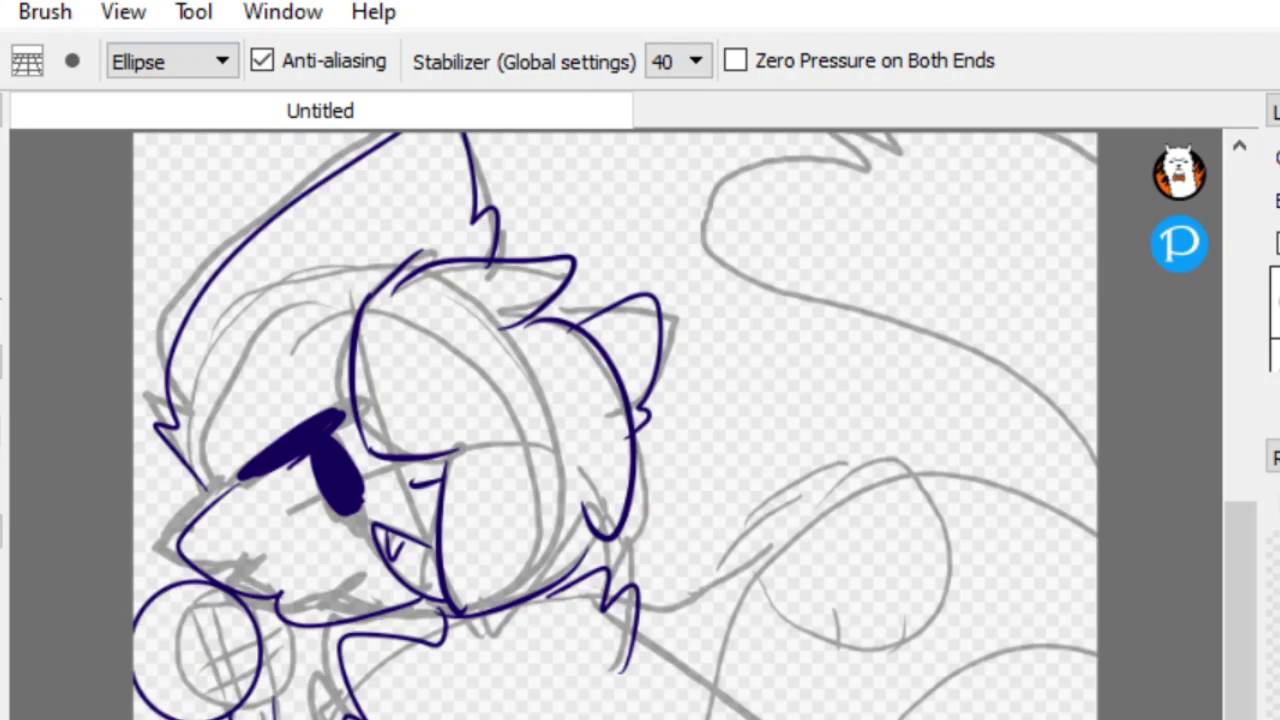
{"action": "key", "text": "ctrl+z"}
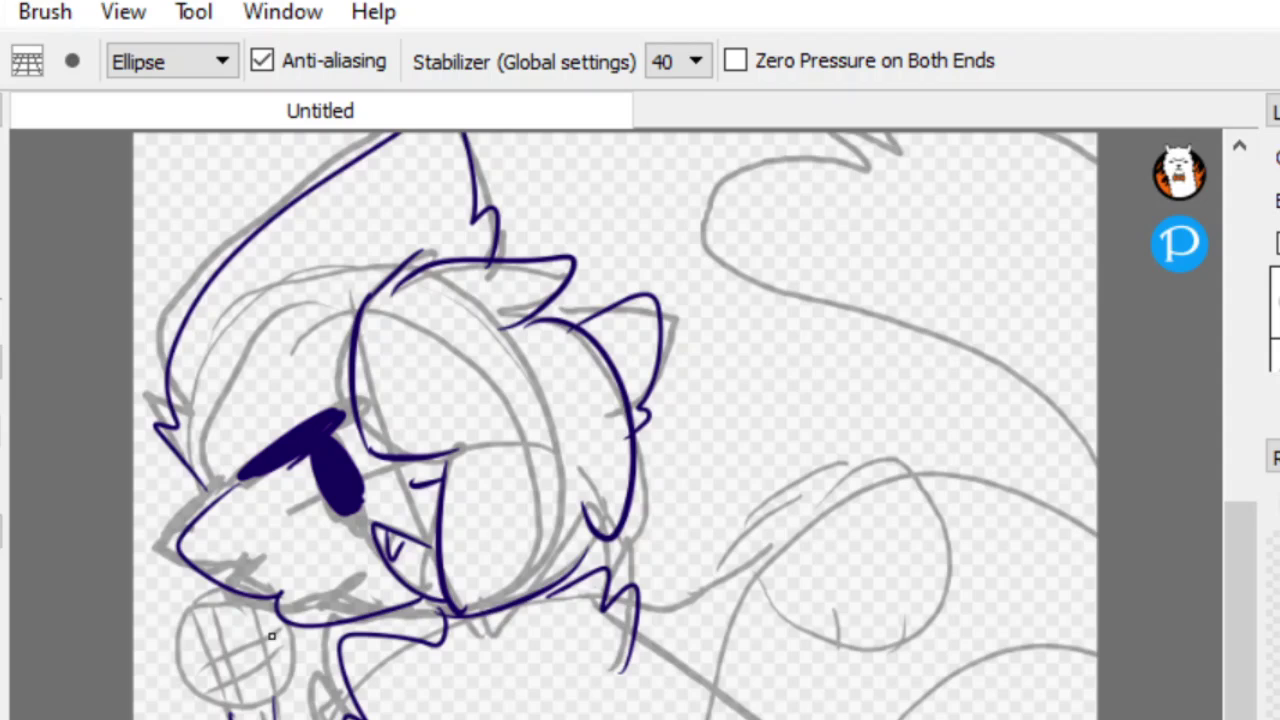
{"action": "left_click_drag", "start_coordinate": [201, 603], "coordinate": [342, 719]}
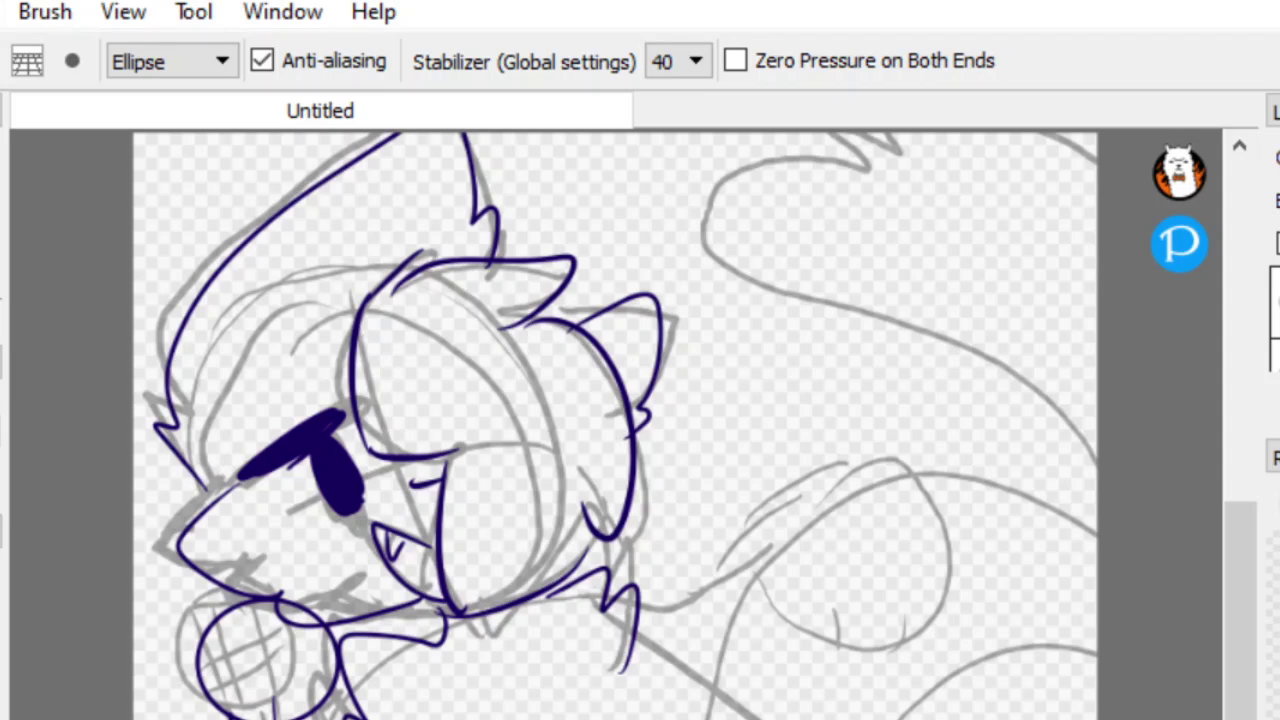
{"action": "key", "text": "v"}
{"action": "left_click_drag", "start_coordinate": [268, 660], "coordinate": [243, 650]}
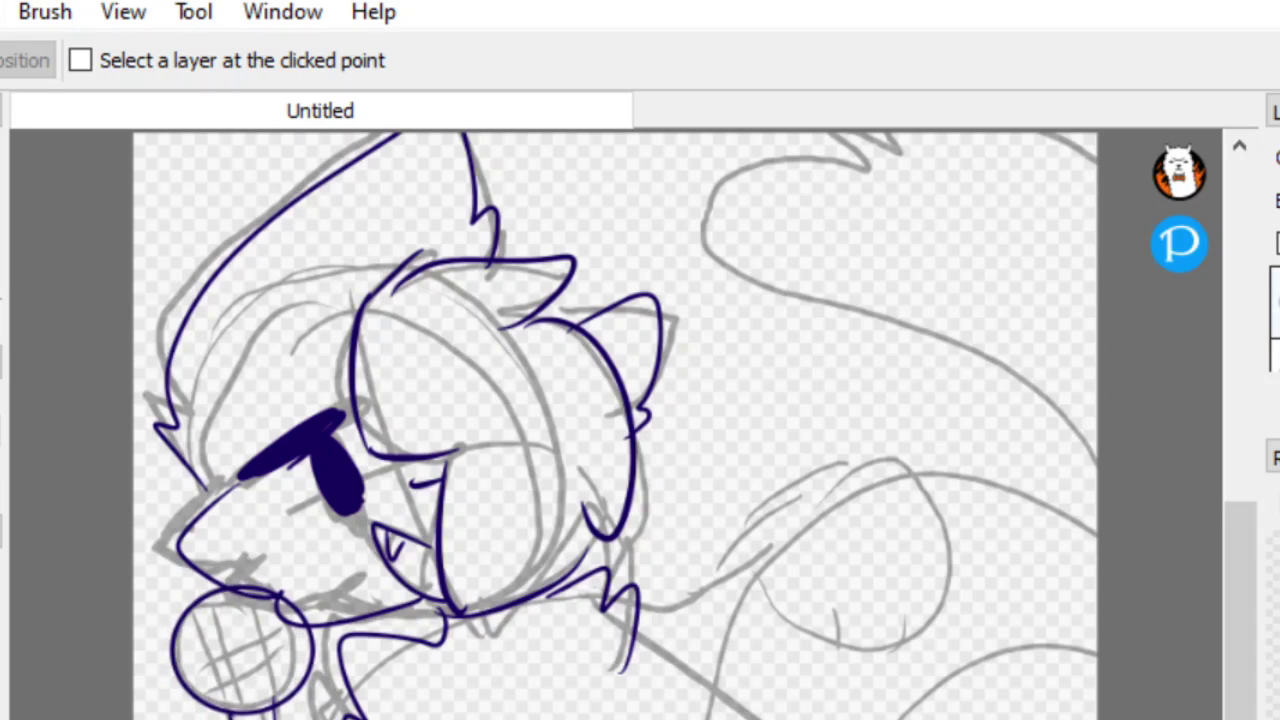
Erase the jaw line inside the microphone head and set the stabilizer to 0
{"action": "key", "text": "b"}
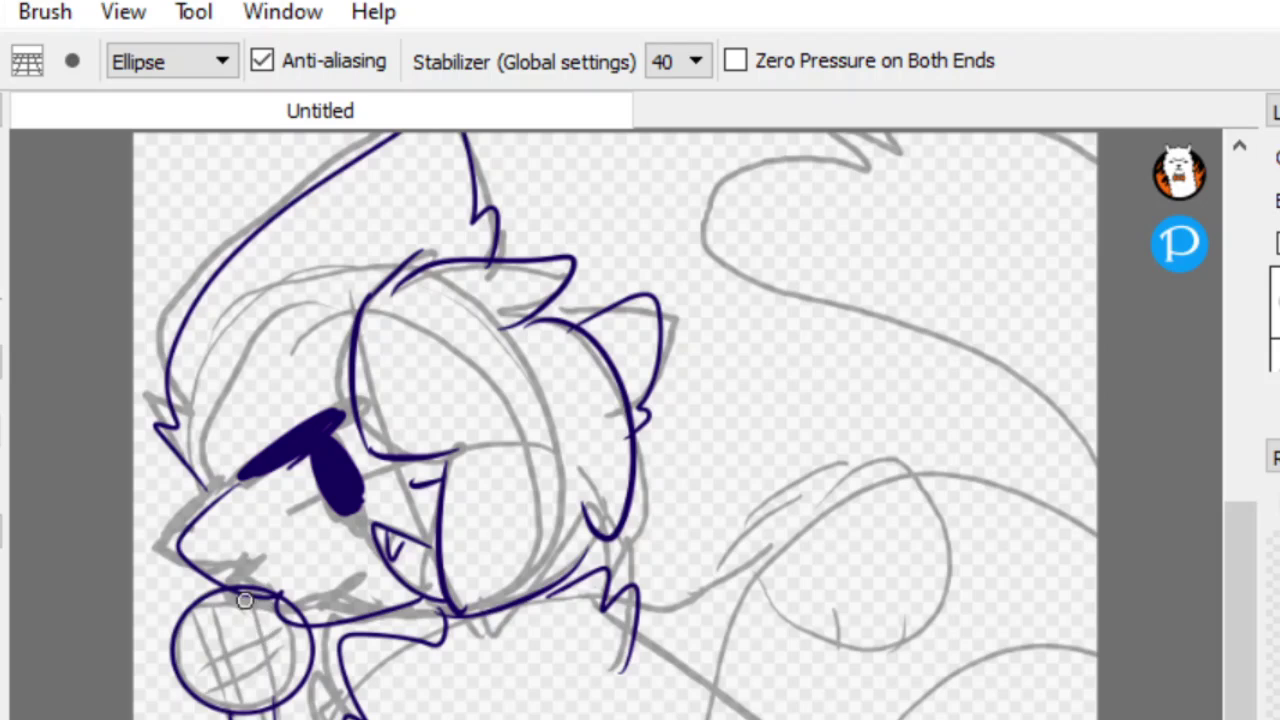
{"action": "mouse_move", "coordinate": [245, 603]}
{"action": "left_mouse_down"}
{"action": "mouse_move", "coordinate": [300, 636]}
{"action": "mouse_move", "coordinate": [276, 602]}
{"action": "mouse_move", "coordinate": [286, 614]}
{"action": "left_mouse_up"}
{"action": "left_click", "coordinate": [678, 61]}
{"action": "left_click", "coordinate": [658, 88]}
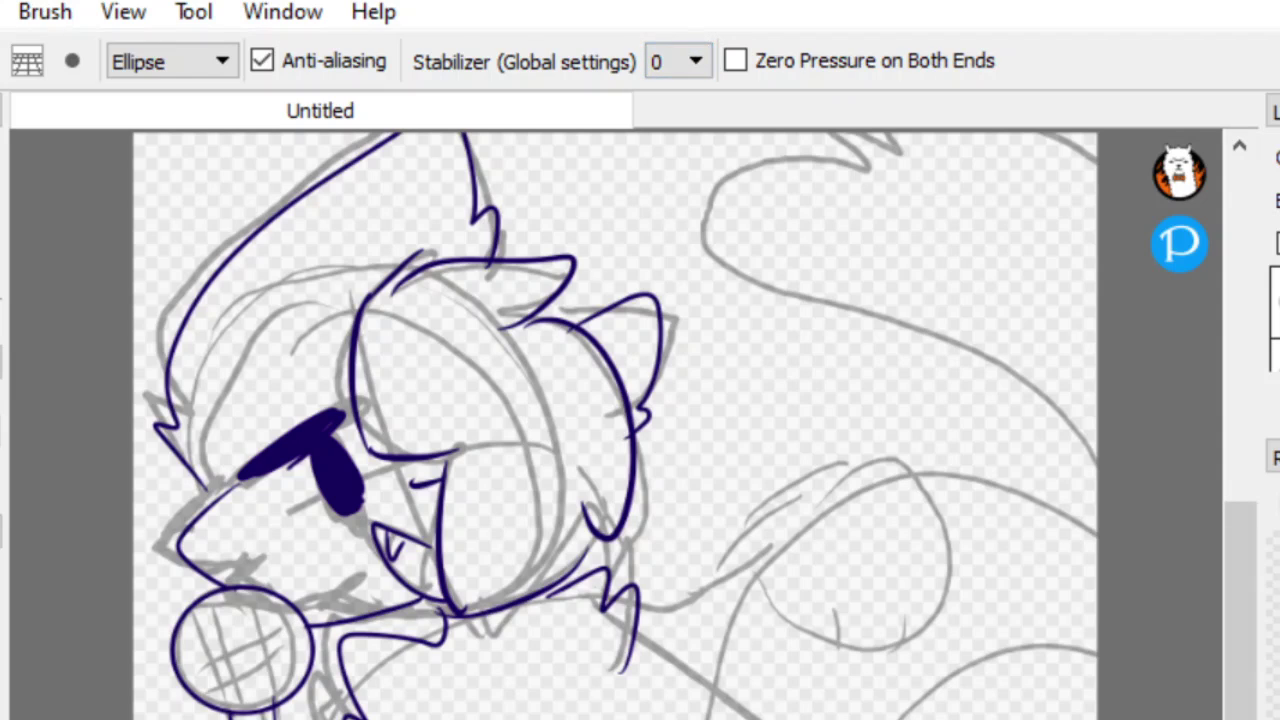
Select the whole area inside the microphone head's circle
{"action": "key", "text": "g"}
{"action": "left_click", "coordinate": [252, 684]}
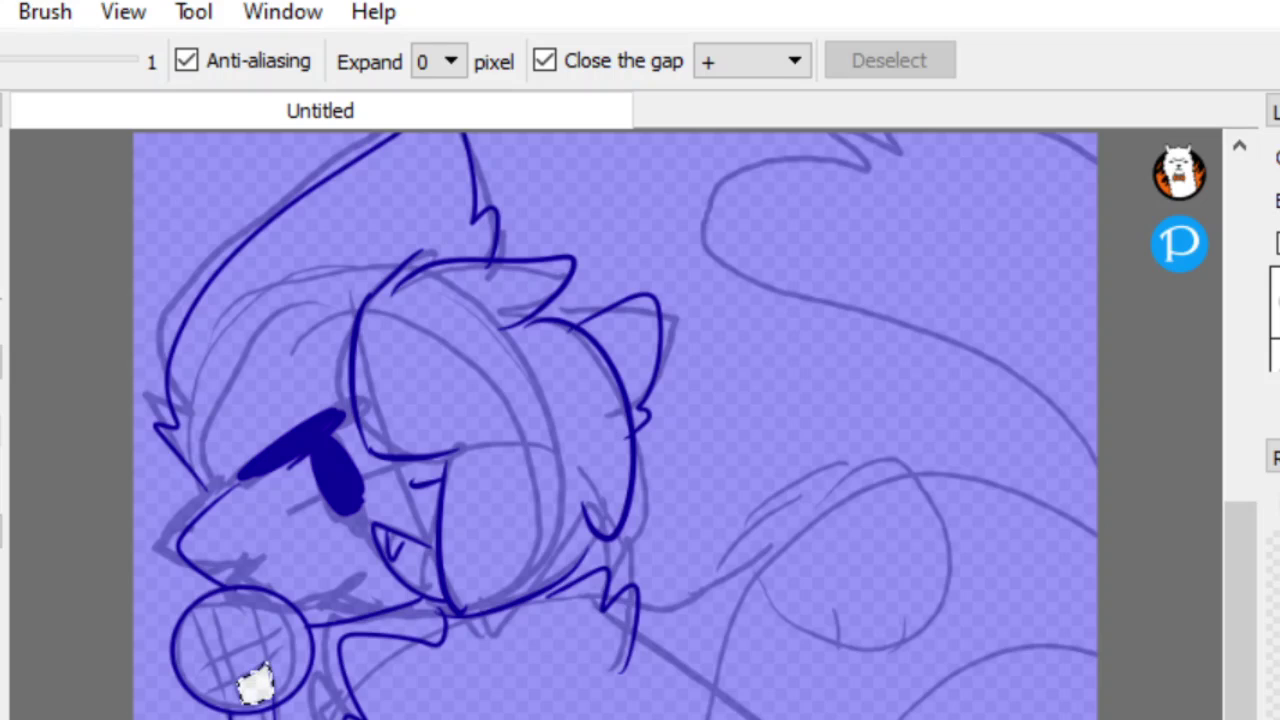
{"action": "key", "text": "ctrl+z"}
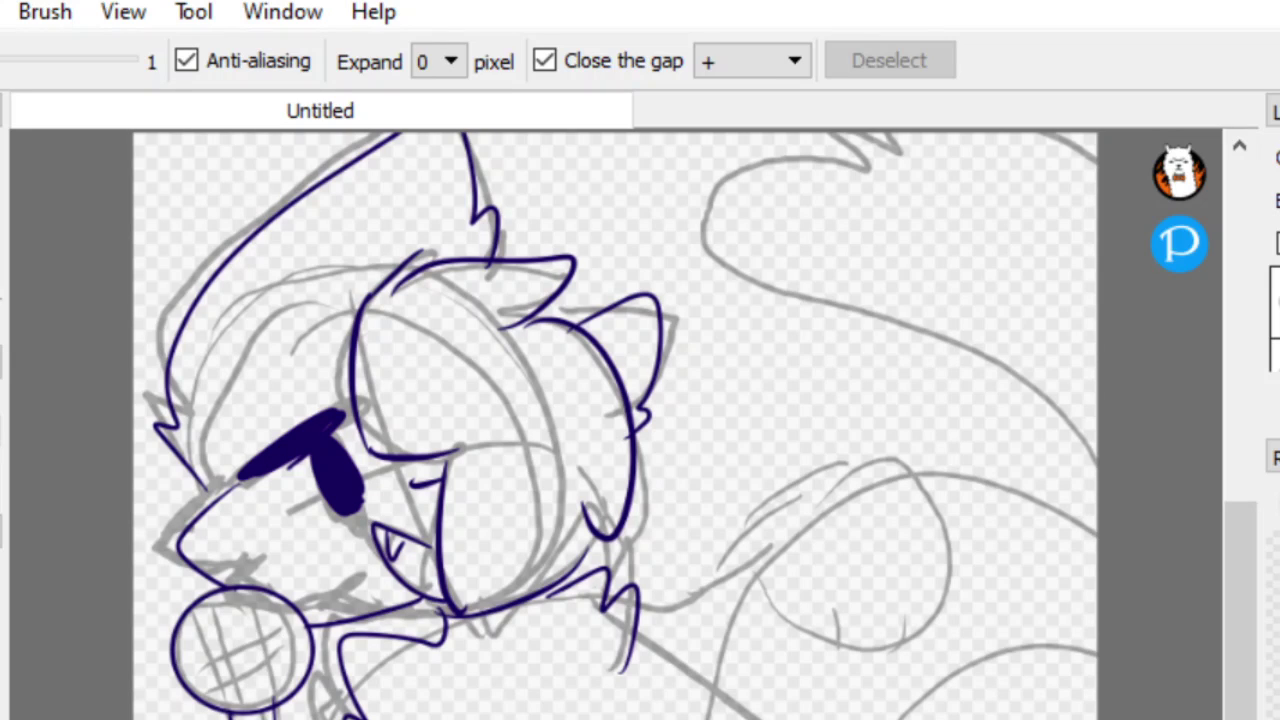
{"action": "left_click", "coordinate": [250, 672]}
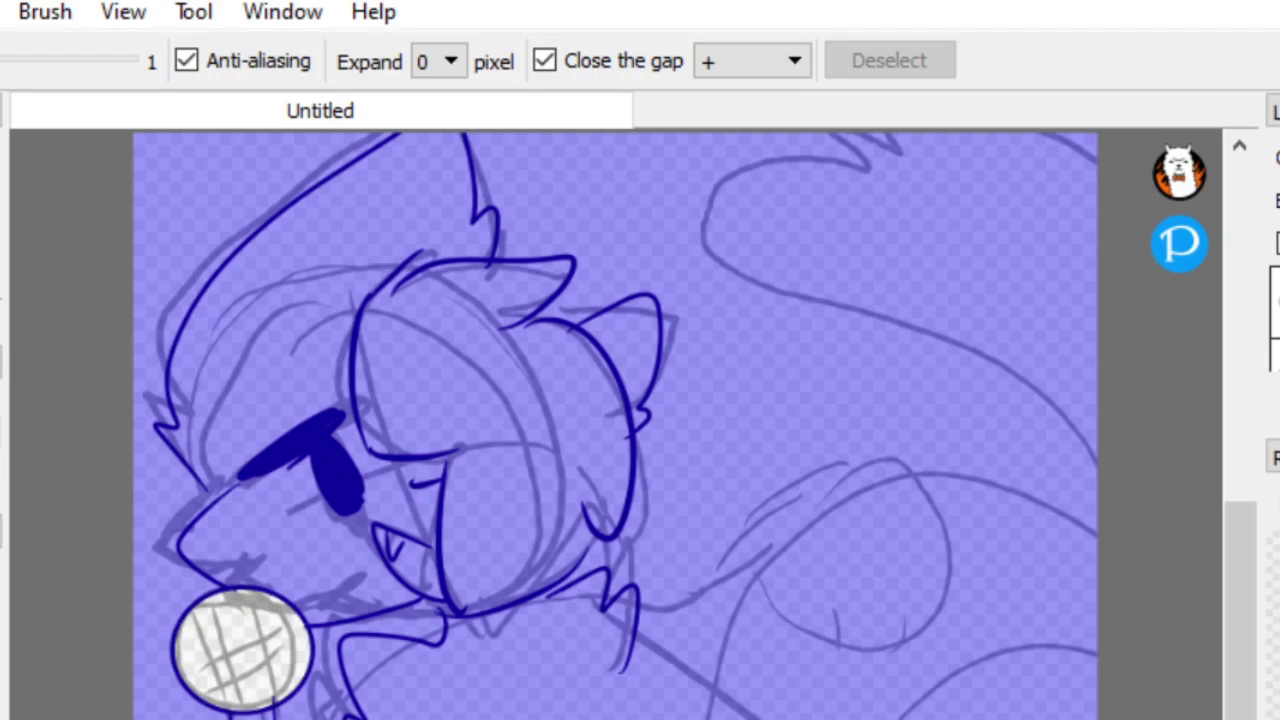
Try an ellipse as the microphone's grille, undo it and set the brush shape to Line
{"action": "key", "text": "b"}
{"action": "left_click_drag", "start_coordinate": [200, 593], "coordinate": [255, 719]}
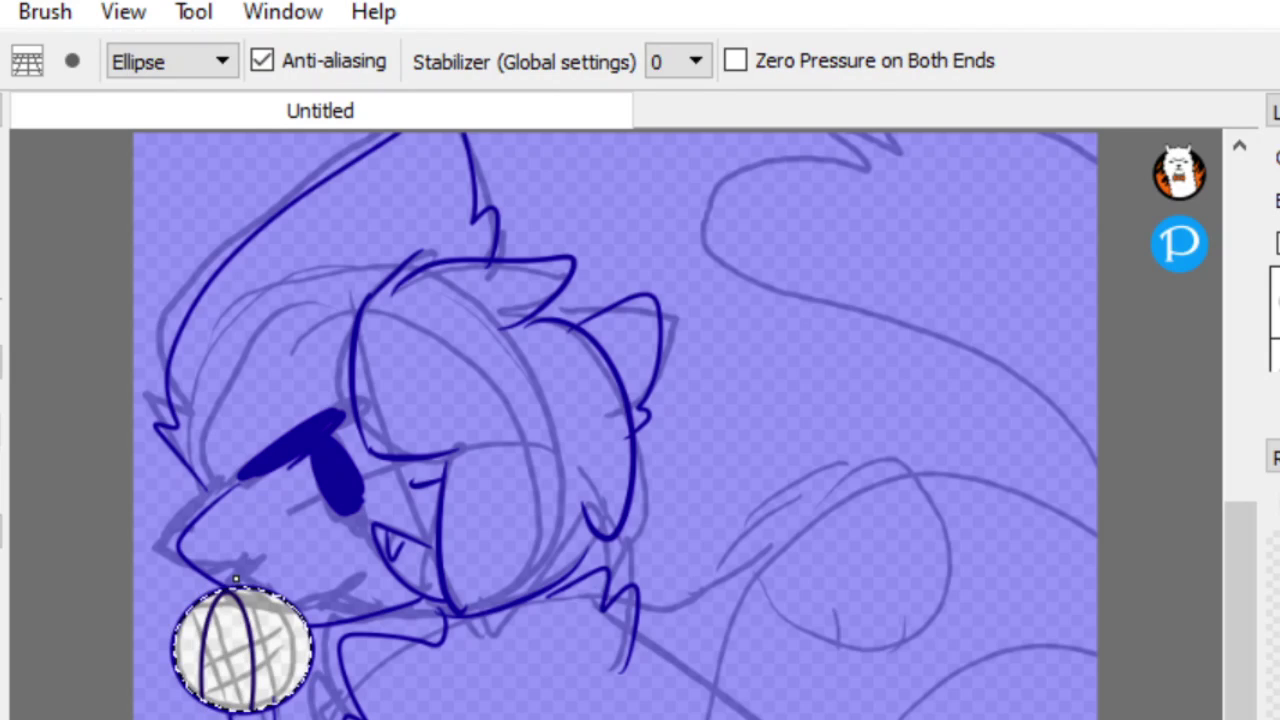
{"action": "left_click", "coordinate": [145, 64]}
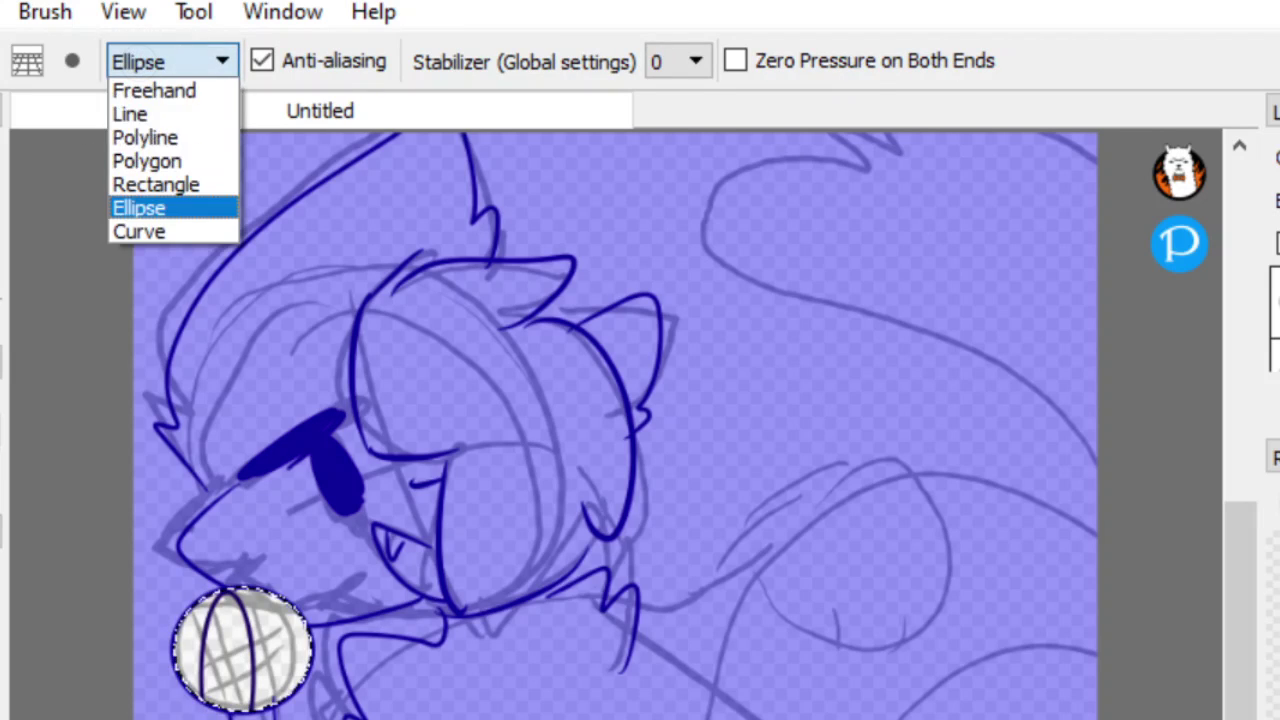
{"action": "left_click", "coordinate": [140, 113]}
{"action": "key", "text": "ctrl+z"}
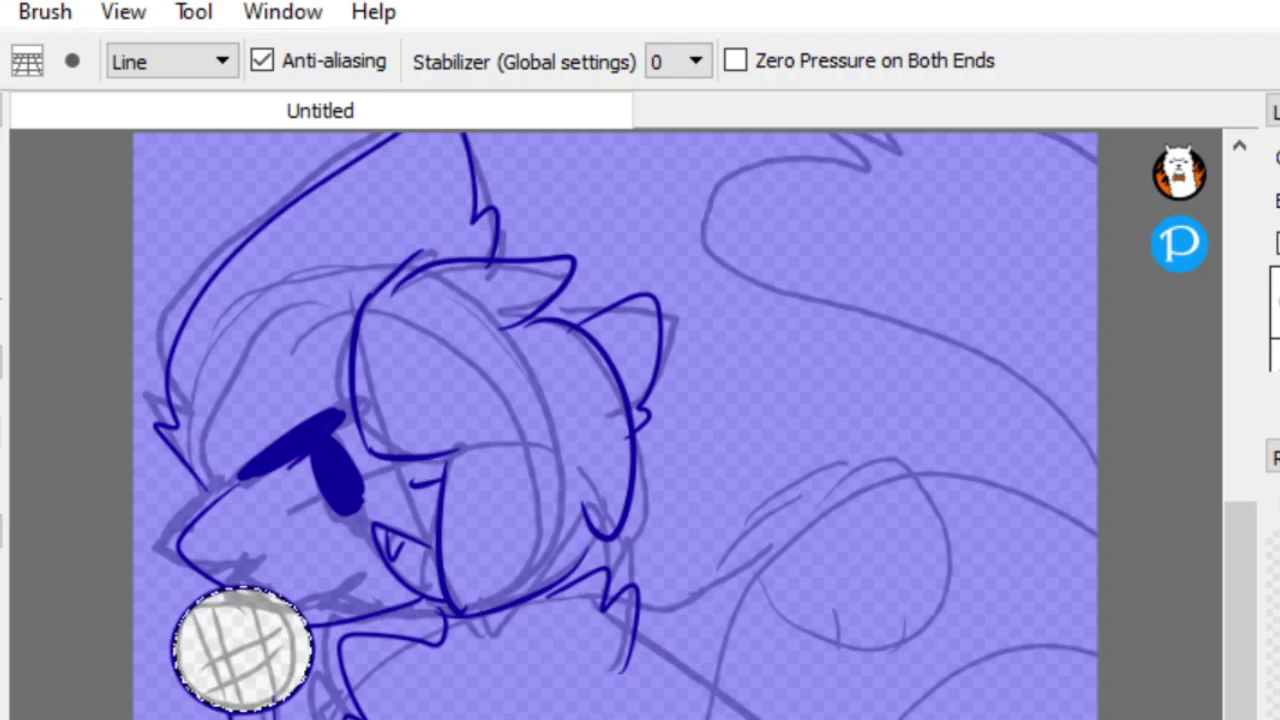
Draw two pairs of crossing straight lines across the microphone head as its grille and clear the selection
{"action": "left_click_drag", "start_coordinate": [201, 597], "coordinate": [259, 717]}
{"action": "left_click_drag", "start_coordinate": [247, 585], "coordinate": [304, 688]}
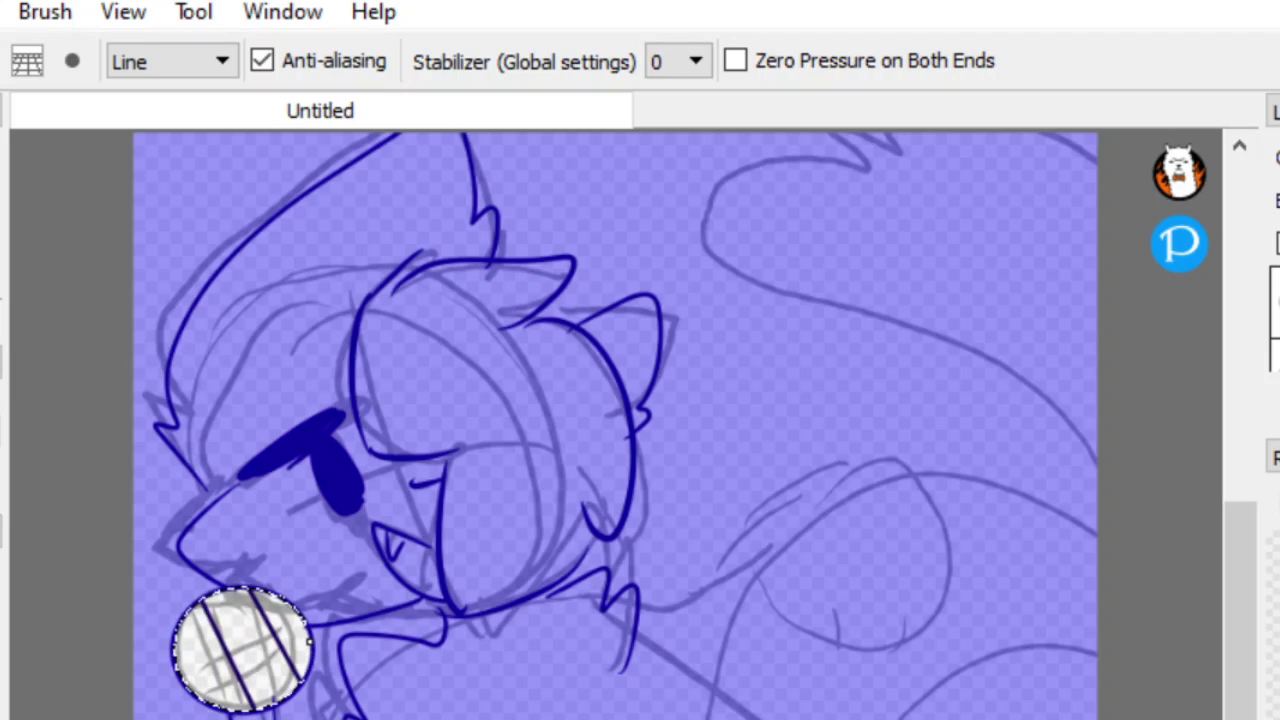
{"action": "left_click_drag", "start_coordinate": [335, 609], "coordinate": [200, 712]}
{"action": "left_click_drag", "start_coordinate": [303, 577], "coordinate": [149, 703]}
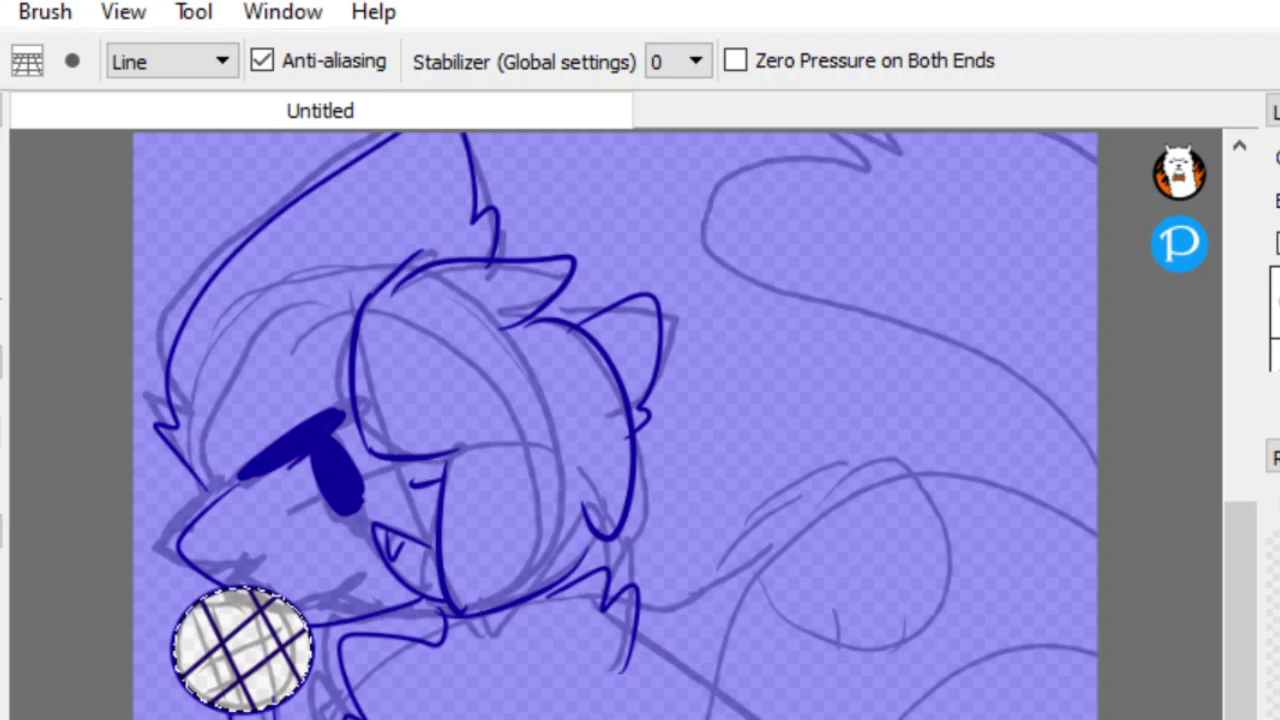
{"action": "key", "text": "w"}
{"action": "left_click", "coordinate": [876, 58]}
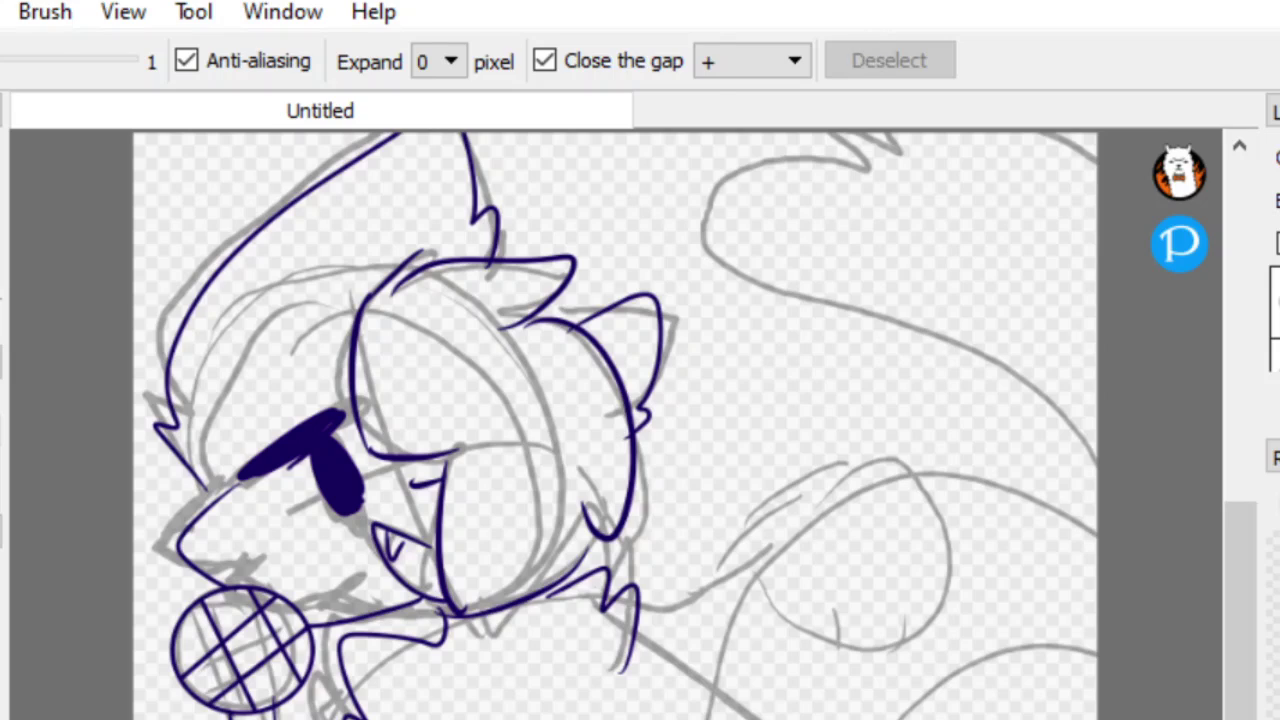
Set the brush shape to Freehand and ink the back line, the round paw with its toe lines, and the adjoining body curves
{"action": "key", "text": "b"}
{"action": "left_click", "coordinate": [170, 61]}
{"action": "left_click", "coordinate": [154, 90]}
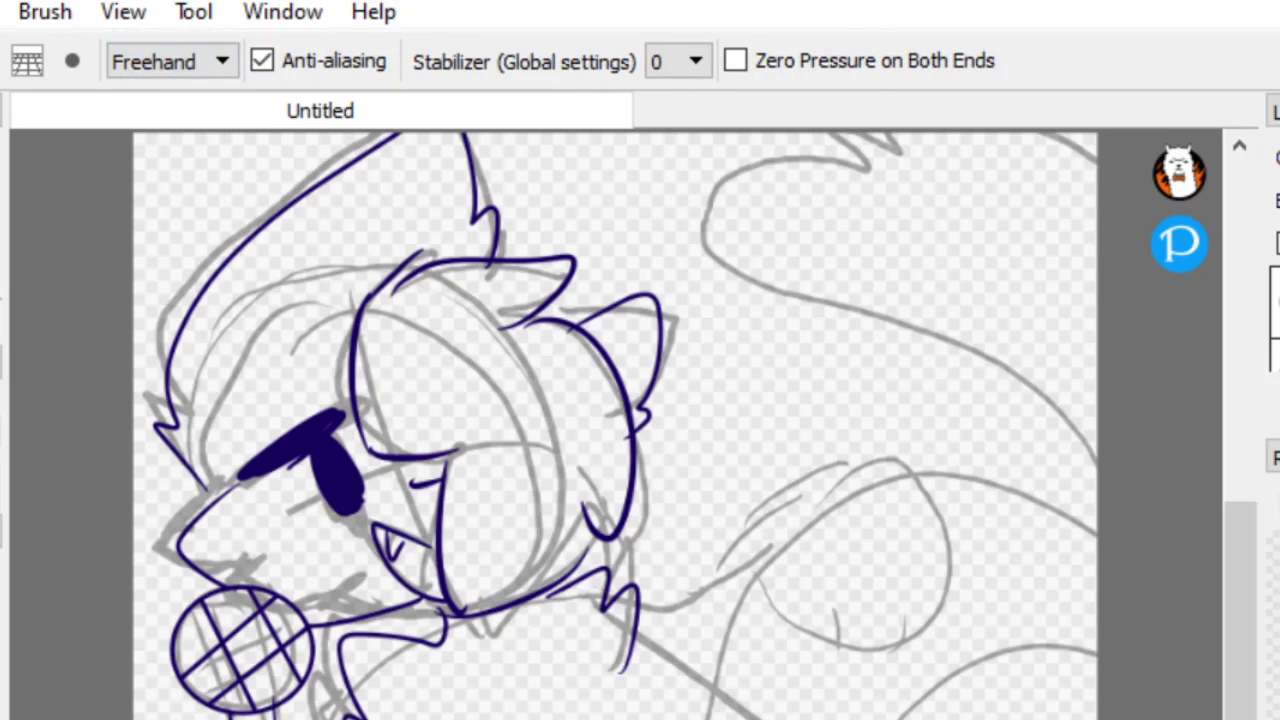
{"action": "mouse_move", "coordinate": [640, 598]}
{"action": "left_mouse_down"}
{"action": "mouse_move", "coordinate": [747, 607]}
{"action": "mouse_move", "coordinate": [703, 603]}
{"action": "mouse_move", "coordinate": [828, 478]}
{"action": "mouse_move", "coordinate": [938, 501]}
{"action": "mouse_move", "coordinate": [773, 580]}
{"action": "left_mouse_up"}
{"action": "mouse_move", "coordinate": [840, 632]}
{"action": "left_mouse_down"}
{"action": "mouse_move", "coordinate": [856, 590]}
{"action": "mouse_move", "coordinate": [905, 648]}
{"action": "left_mouse_up"}
{"action": "left_click_drag", "start_coordinate": [923, 480], "coordinate": [1097, 522]}
{"action": "left_click_drag", "start_coordinate": [1095, 652], "coordinate": [890, 718]}
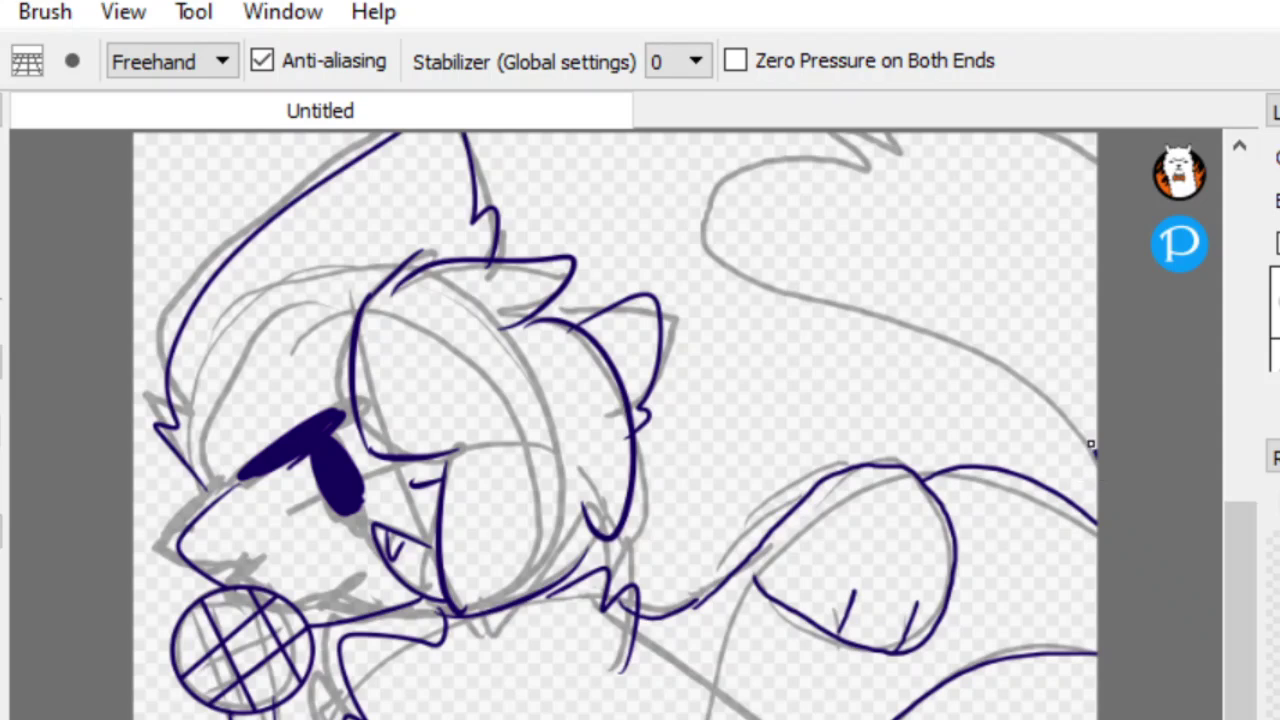
Ink the outline of the large curled tail and hide the sketch layer
{"action": "mouse_move", "coordinate": [1093, 450]}
{"action": "left_mouse_down"}
{"action": "mouse_move", "coordinate": [676, 190]}
{"action": "mouse_move", "coordinate": [856, 176]}
{"action": "mouse_move", "coordinate": [882, 152]}
{"action": "left_mouse_up"}
{"action": "left_click_drag", "start_coordinate": [1045, 132], "coordinate": [1097, 156]}
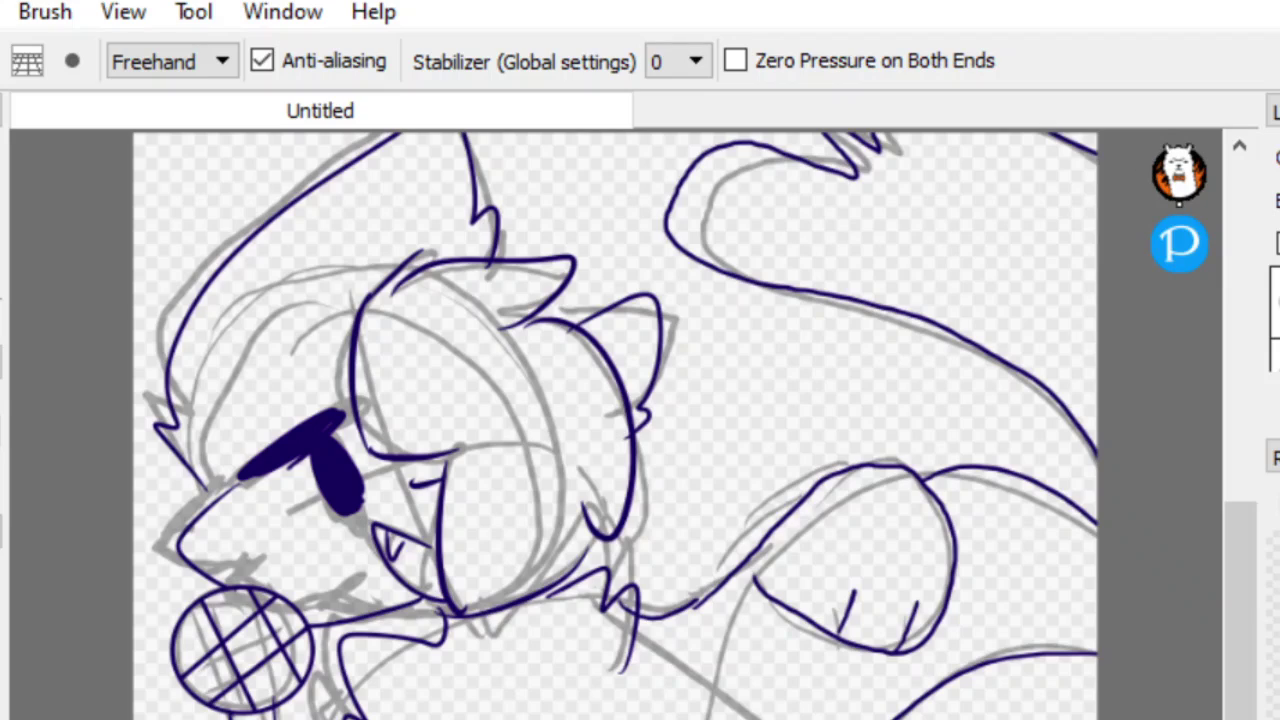
{"action": "left_click", "coordinate": [1276, 355]}
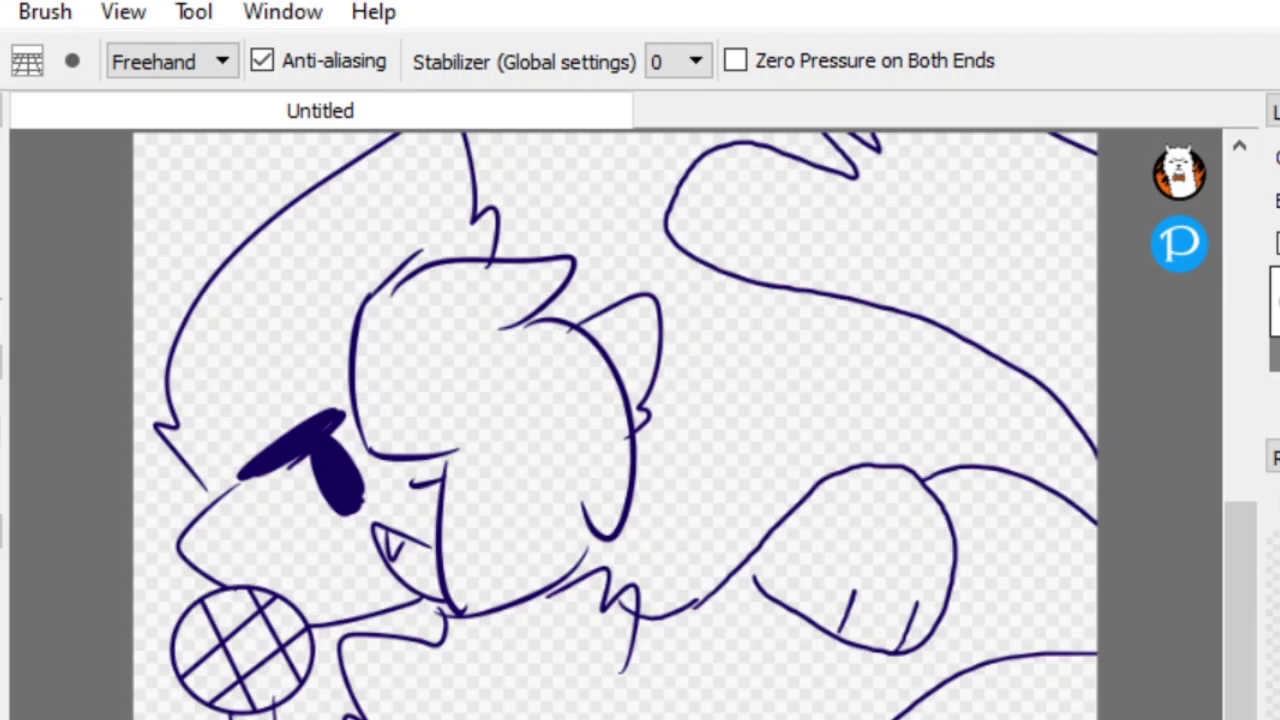
Close the gaps in the line art at the brow, the small cheek tuft, and between the neck fur and the paw
{"action": "left_click_drag", "start_coordinate": [200, 463], "coordinate": [212, 510]}
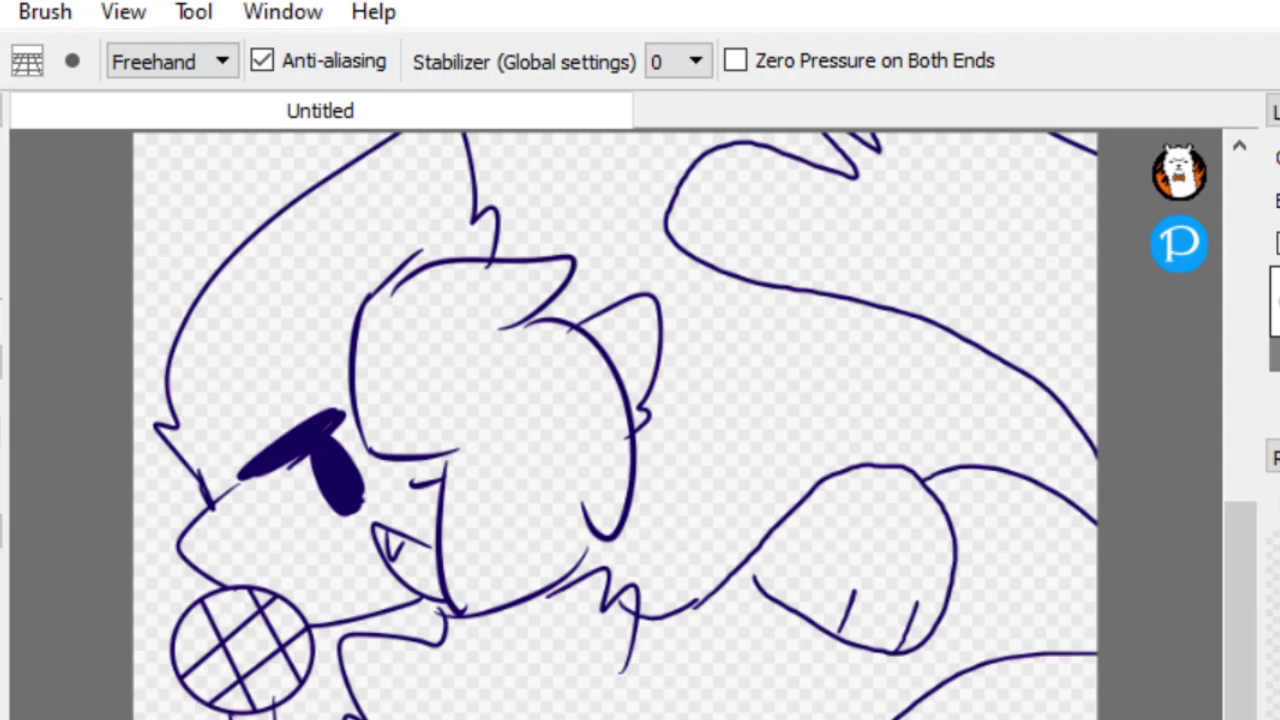
{"action": "key", "text": "g"}
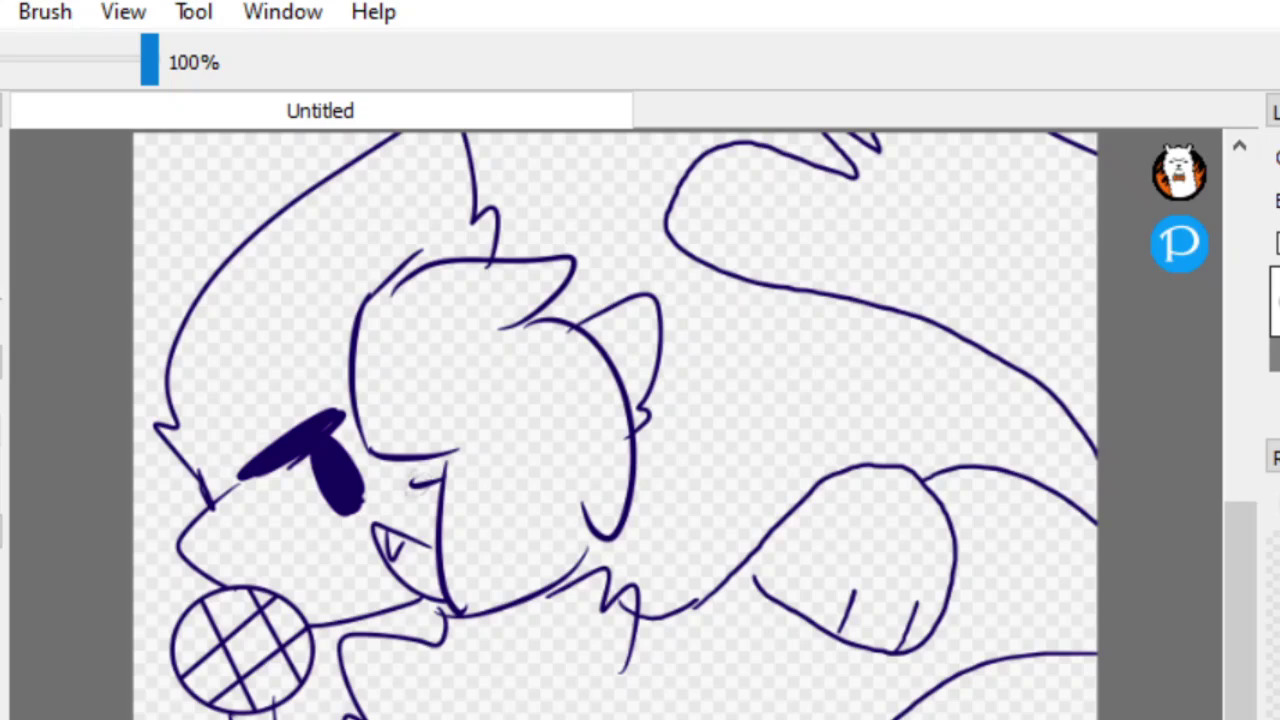
{"action": "key", "text": "e"}
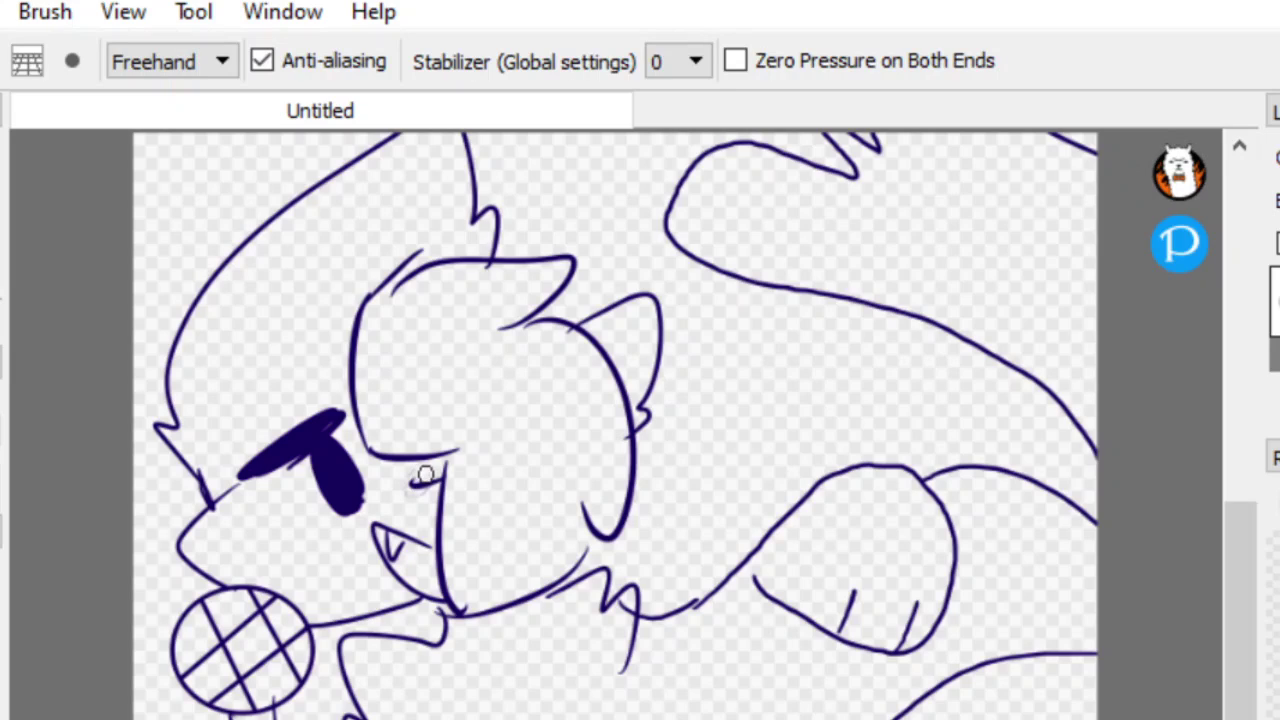
{"action": "mouse_move", "coordinate": [425, 475]}
{"action": "left_mouse_down"}
{"action": "mouse_move", "coordinate": [407, 485]}
{"action": "mouse_move", "coordinate": [423, 449]}
{"action": "left_mouse_up"}
{"action": "key", "text": "b"}
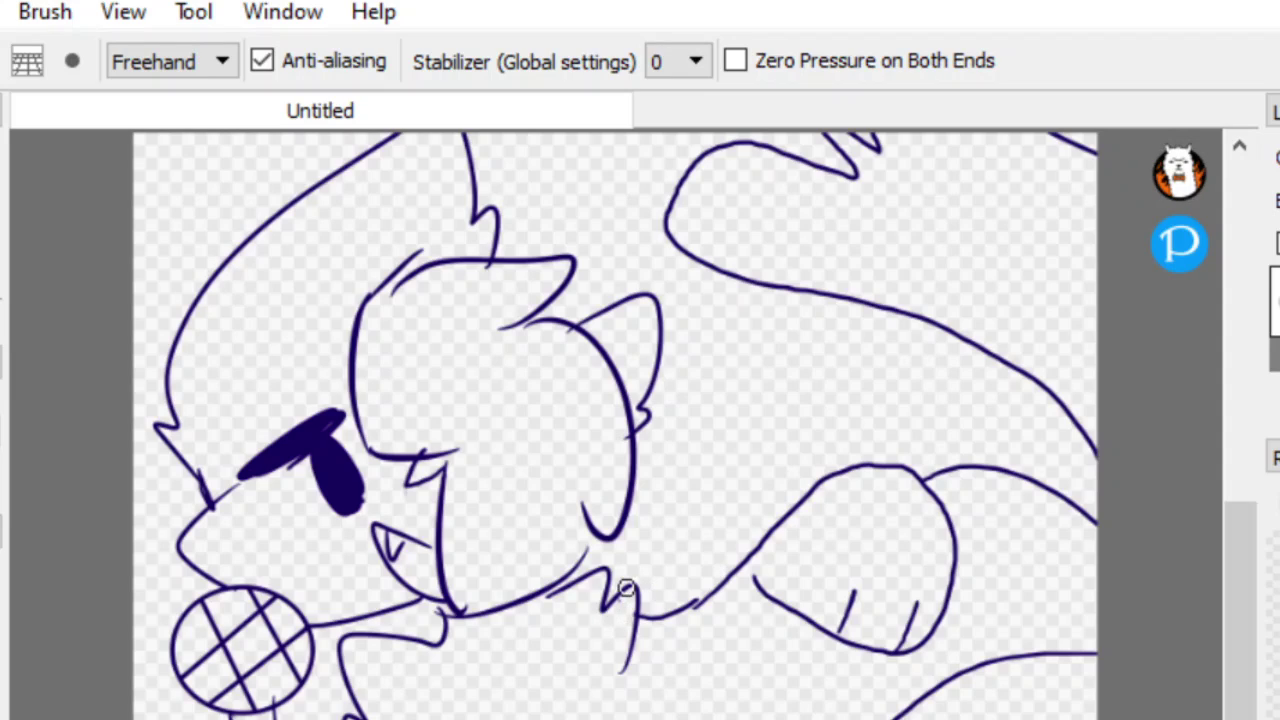
{"action": "left_click_drag", "start_coordinate": [698, 599], "coordinate": [640, 622]}
{"action": "left_click_drag", "start_coordinate": [768, 584], "coordinate": [622, 668]}
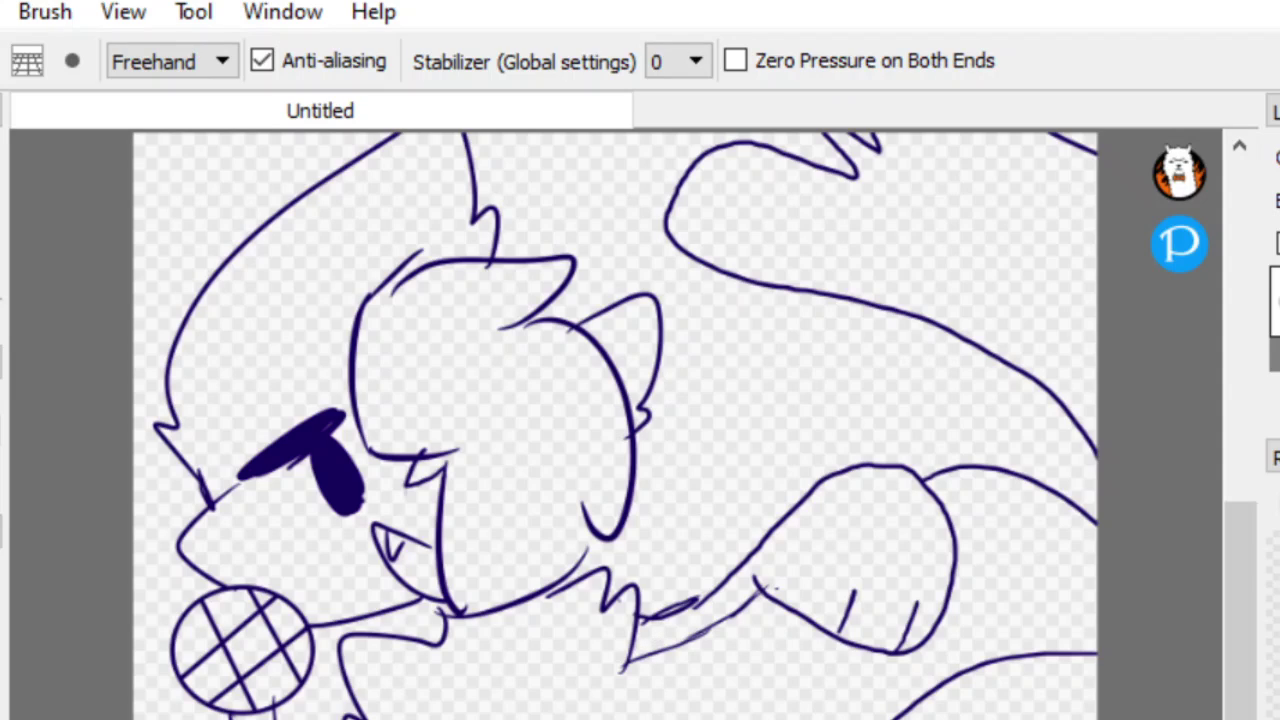
Thicken the hair outline along its lower back edge and at the parting beside the large ear
{"action": "mouse_move", "coordinate": [600, 524]}
{"action": "left_mouse_down"}
{"action": "mouse_move", "coordinate": [580, 564]}
{"action": "mouse_move", "coordinate": [588, 551]}
{"action": "mouse_move", "coordinate": [474, 618]}
{"action": "left_mouse_up"}
{"action": "left_click_drag", "start_coordinate": [580, 558], "coordinate": [512, 606]}
{"action": "left_click_drag", "start_coordinate": [446, 248], "coordinate": [382, 290]}
{"action": "left_click_drag", "start_coordinate": [438, 242], "coordinate": [374, 306]}
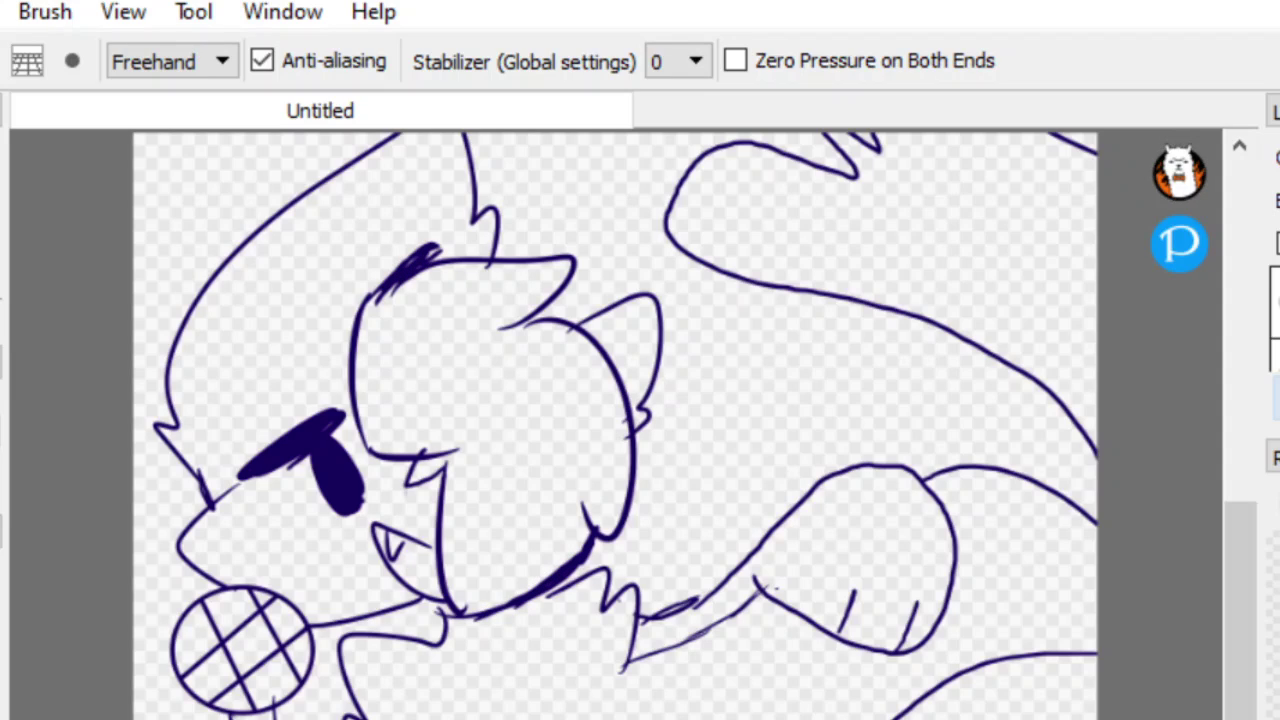
Fill the face and large ear with light pink, closing gaps at +++
{"action": "key", "text": "g"}
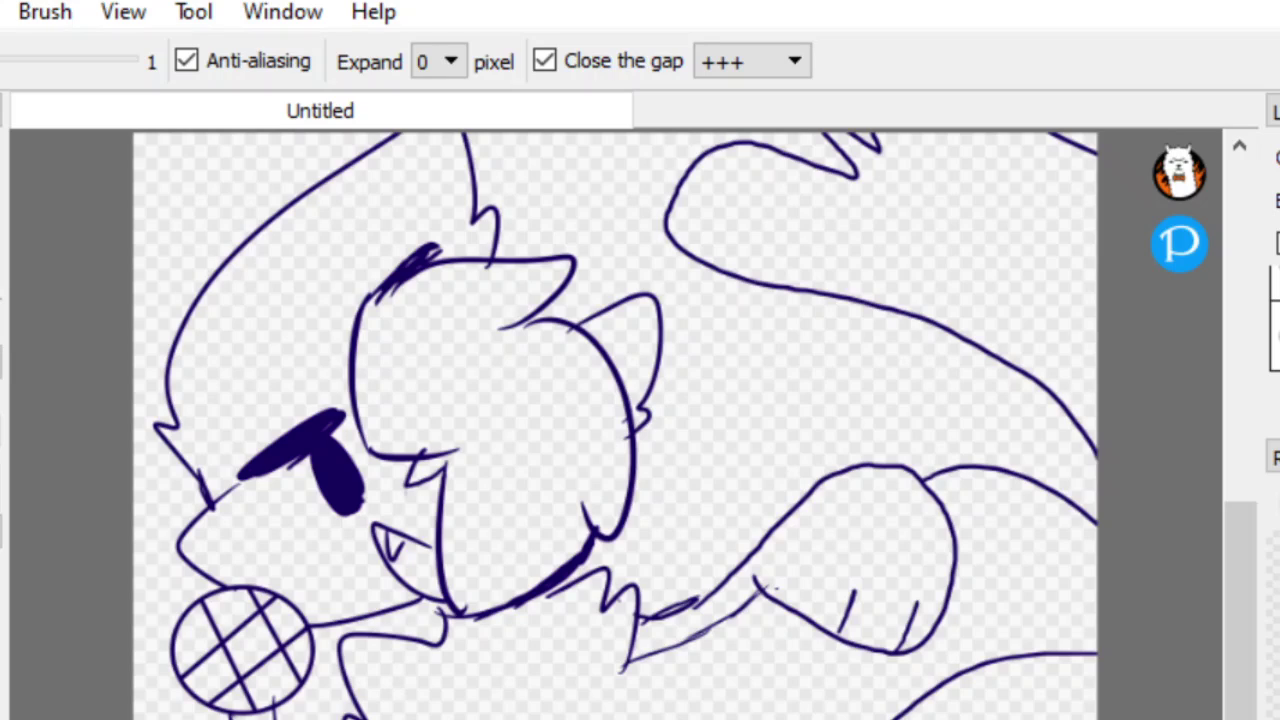
{"action": "left_click", "coordinate": [272, 345]}
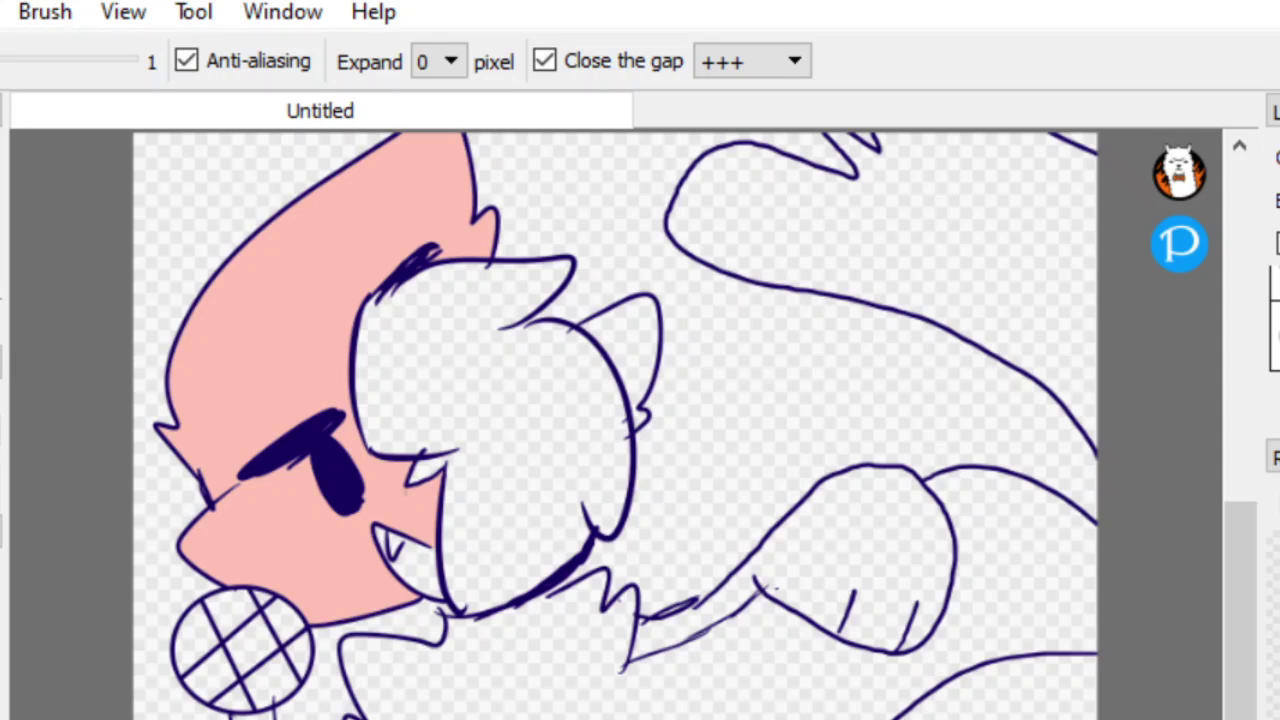
Seal the open outline beside the microphone hand with light-pink strokes, and fill the body, raised paw and tail with light pink
{"action": "left_click", "coordinate": [540, 665]}
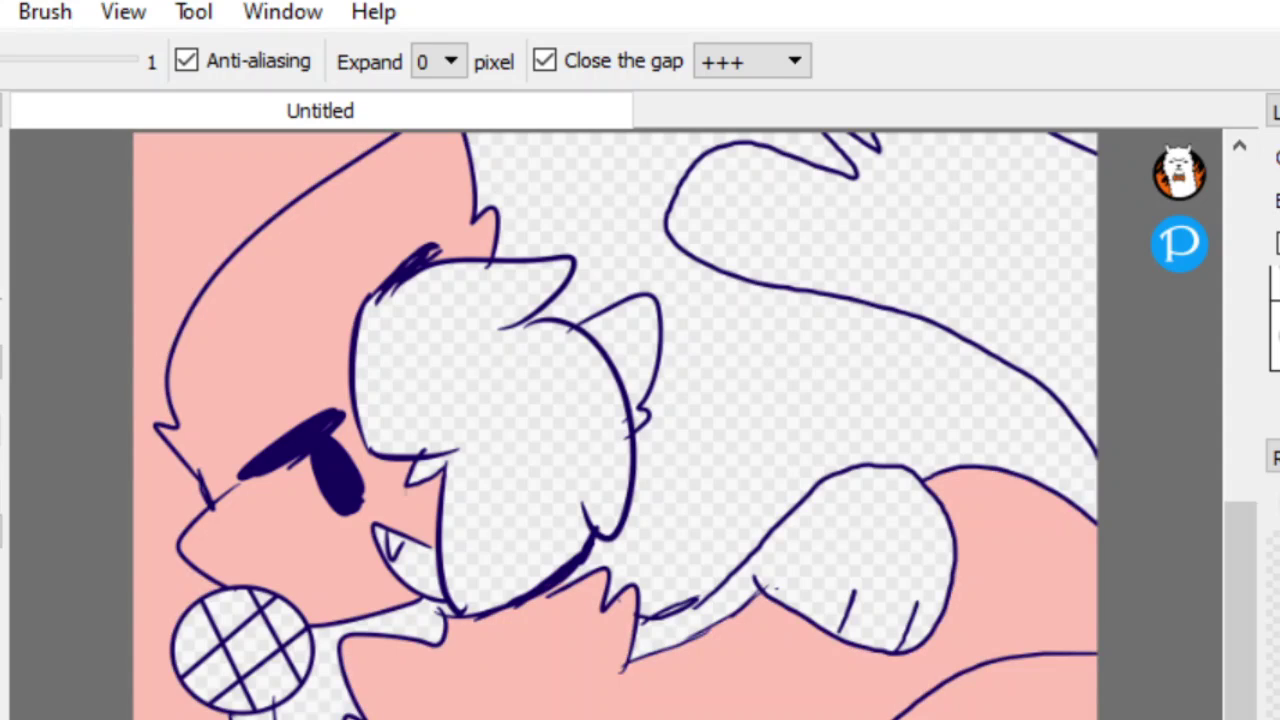
{"action": "key", "text": "ctrl+z"}
{"action": "key", "text": "b"}
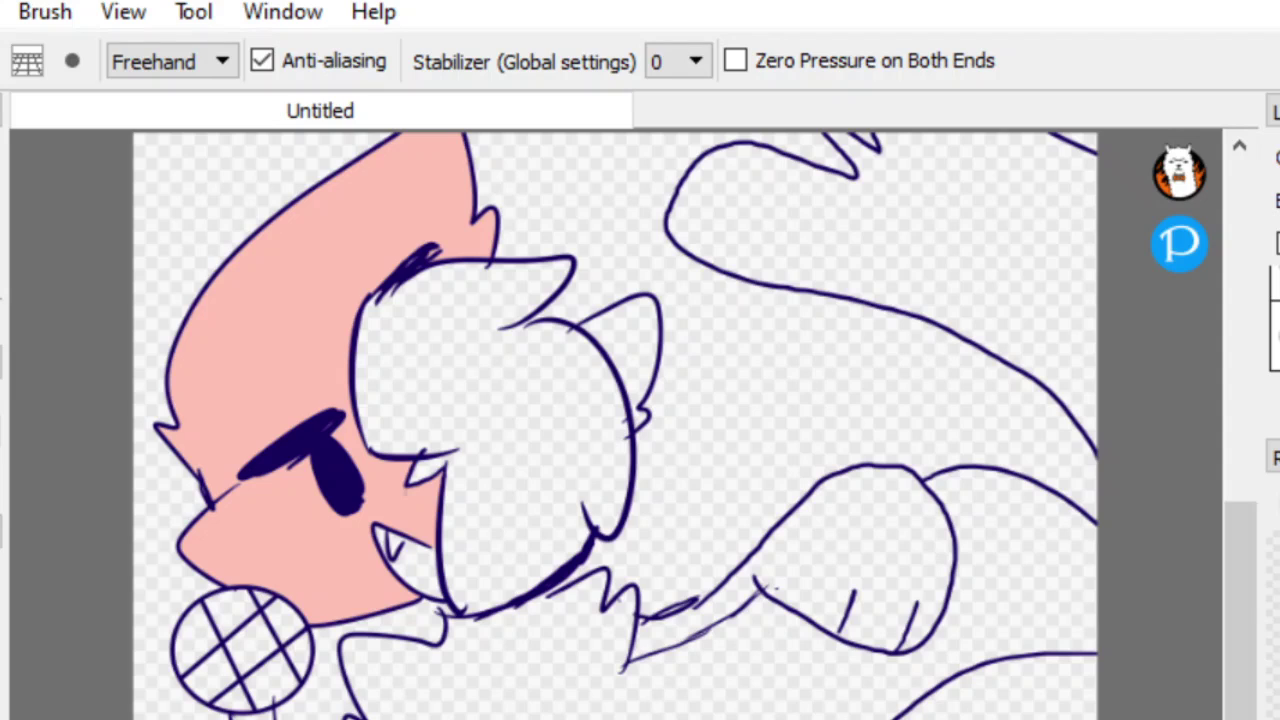
{"action": "key", "text": "space"}
{"action": "mouse_move", "coordinate": [640, 560]}
{"action": "left_mouse_down"}
{"action": "mouse_move", "coordinate": [646, 263]}
{"action": "mouse_move", "coordinate": [610, 376]}
{"action": "left_mouse_up"}
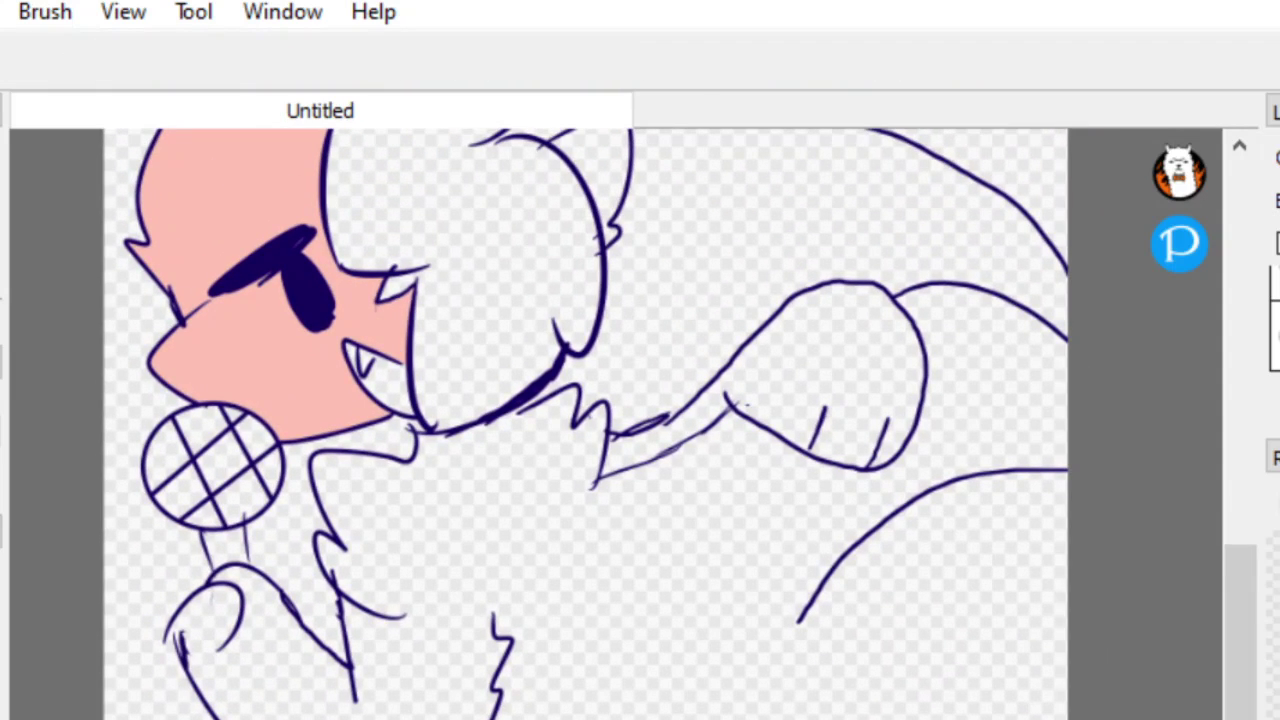
{"action": "mouse_move", "coordinate": [143, 623]}
{"action": "left_mouse_down"}
{"action": "mouse_move", "coordinate": [154, 611]}
{"action": "mouse_move", "coordinate": [165, 628]}
{"action": "left_mouse_up"}
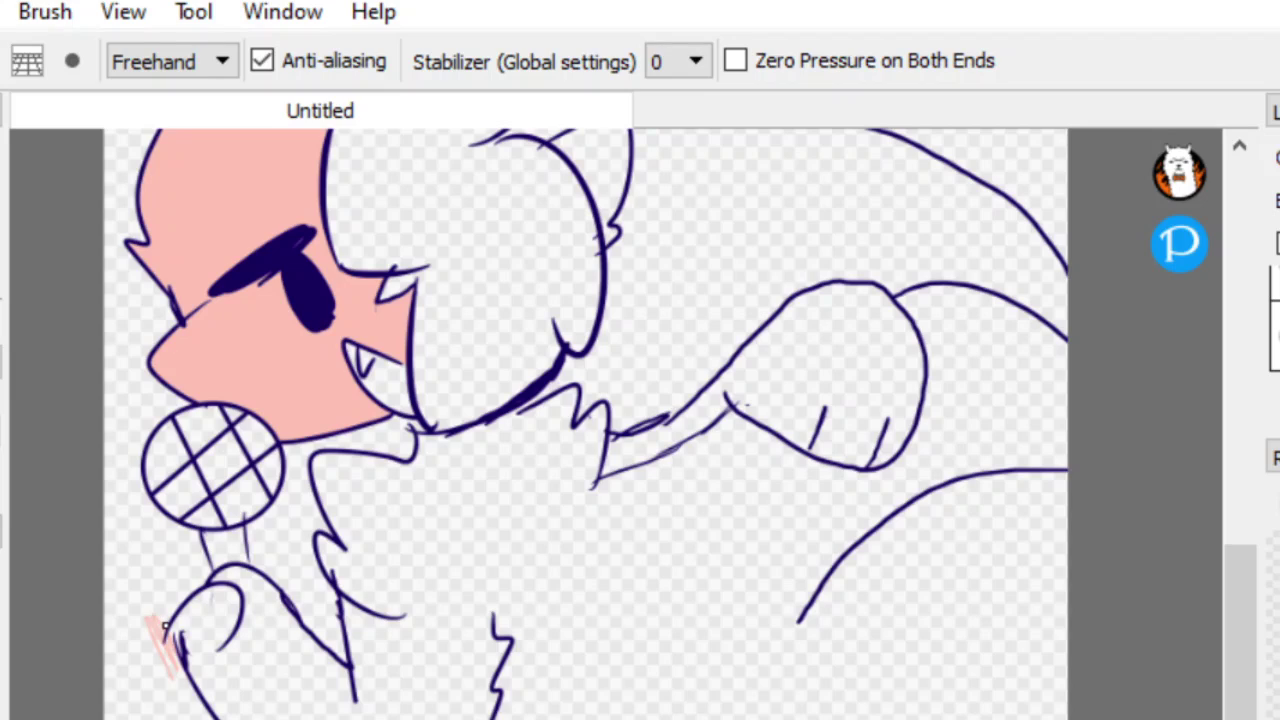
{"action": "key", "text": "g"}
{"action": "left_click", "coordinate": [470, 530]}
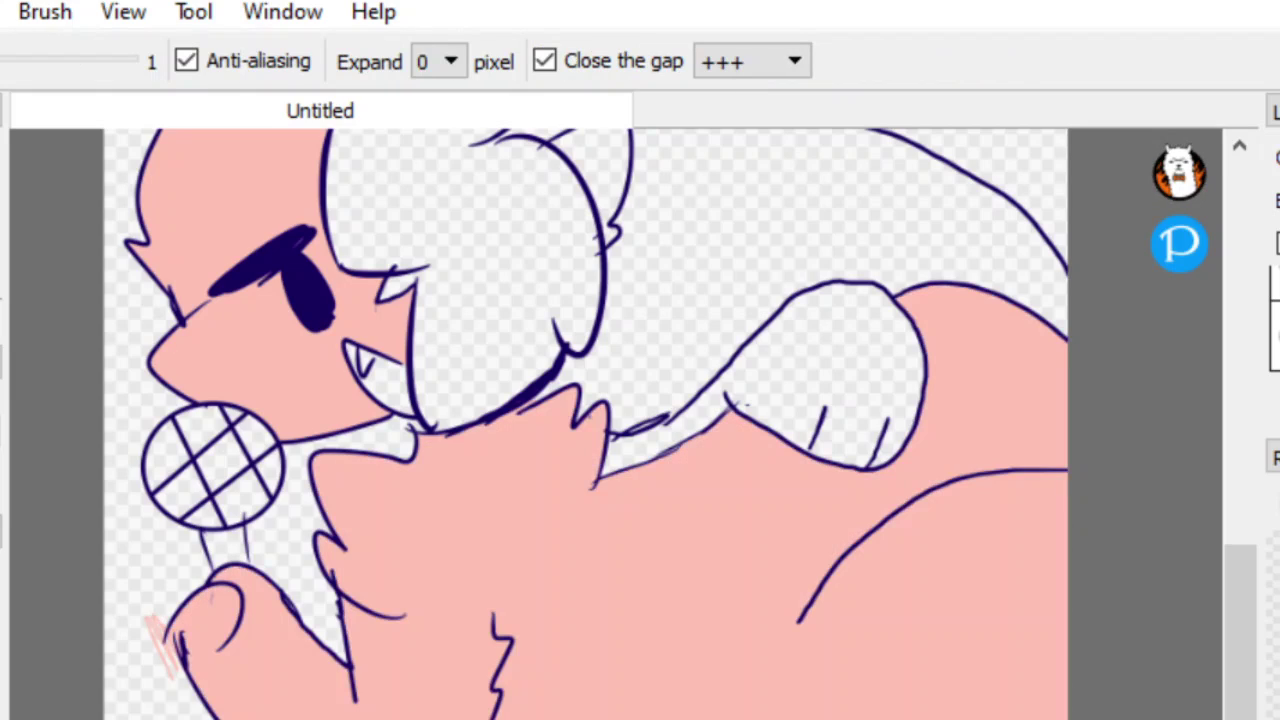
{"action": "left_click", "coordinate": [826, 368]}
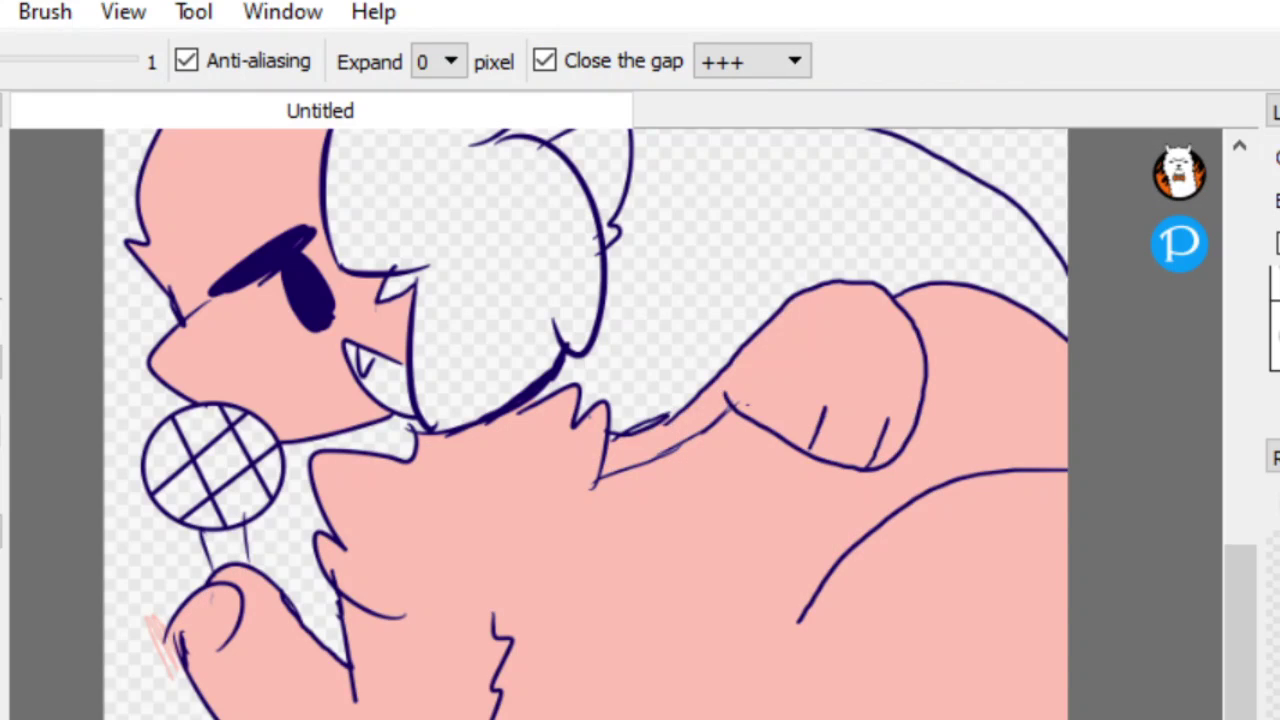
{"action": "left_click", "coordinate": [1015, 163]}
Fill the hair with white and the small far ear with purple
{"action": "key", "text": "space"}
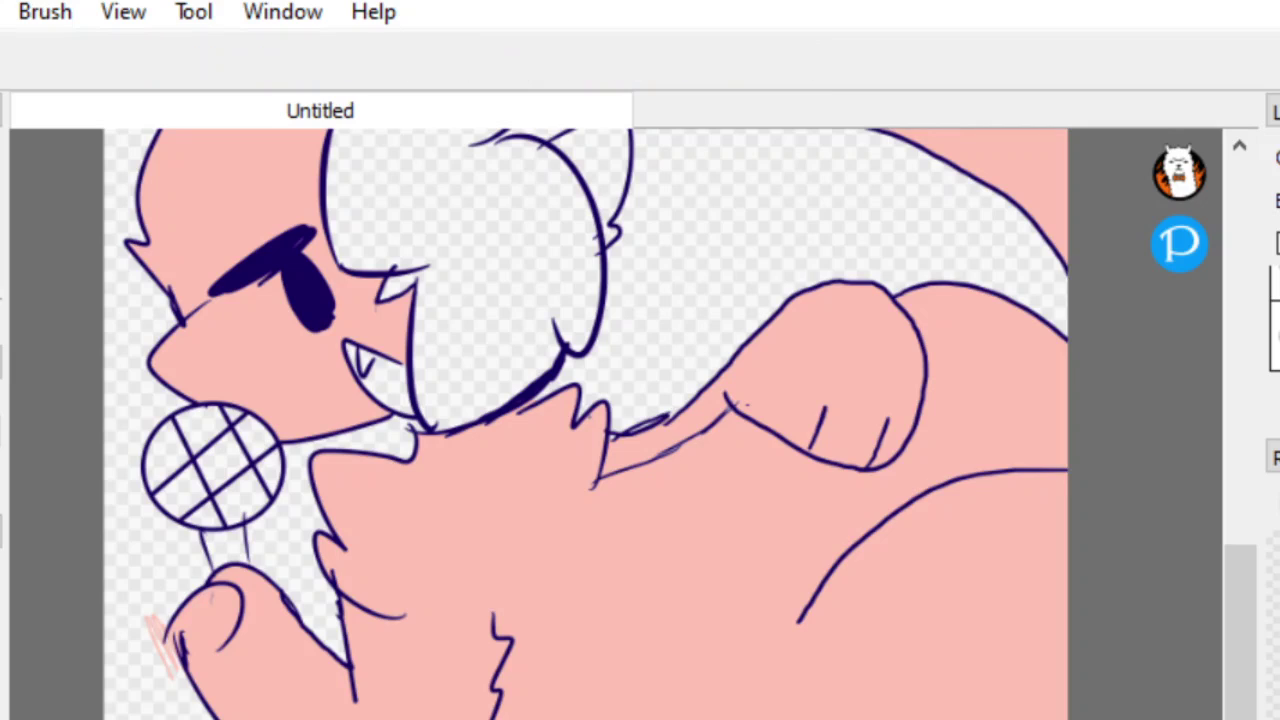
{"action": "left_click_drag", "start_coordinate": [760, 260], "coordinate": [614, 571]}
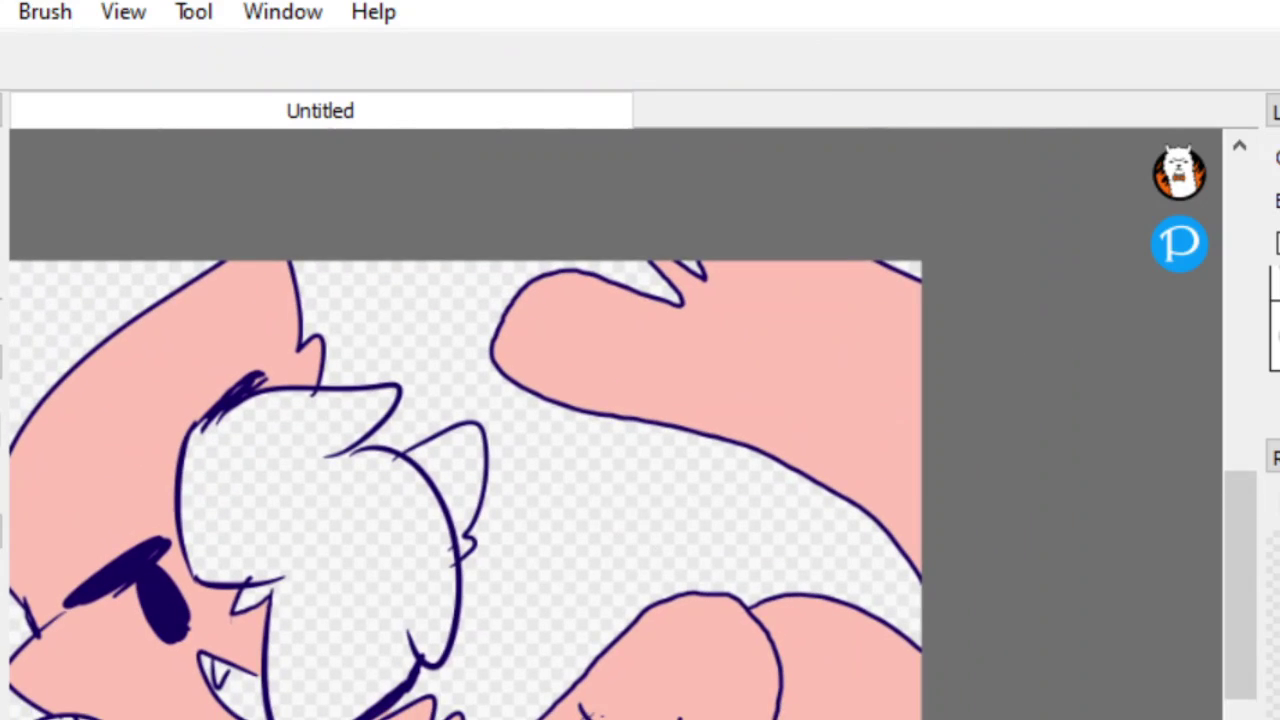
{"action": "key", "text": "g"}
{"action": "left_click", "coordinate": [325, 530]}
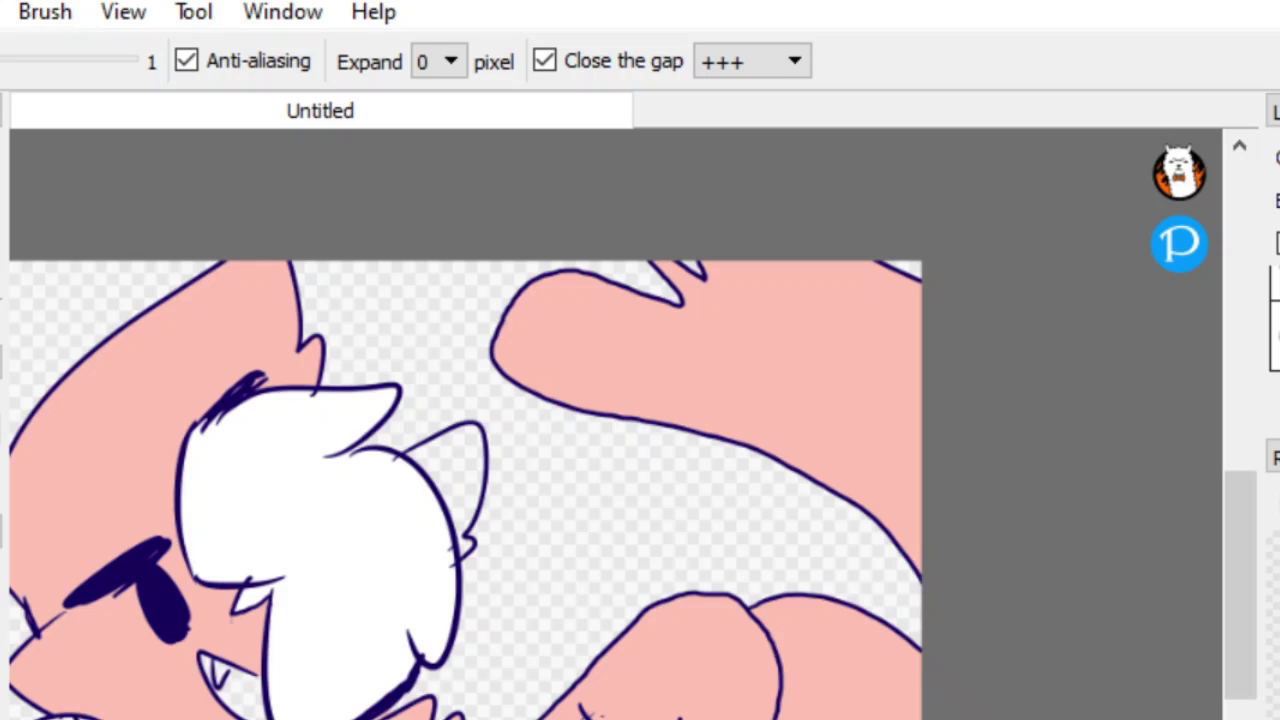
{"action": "left_click", "coordinate": [455, 470]}
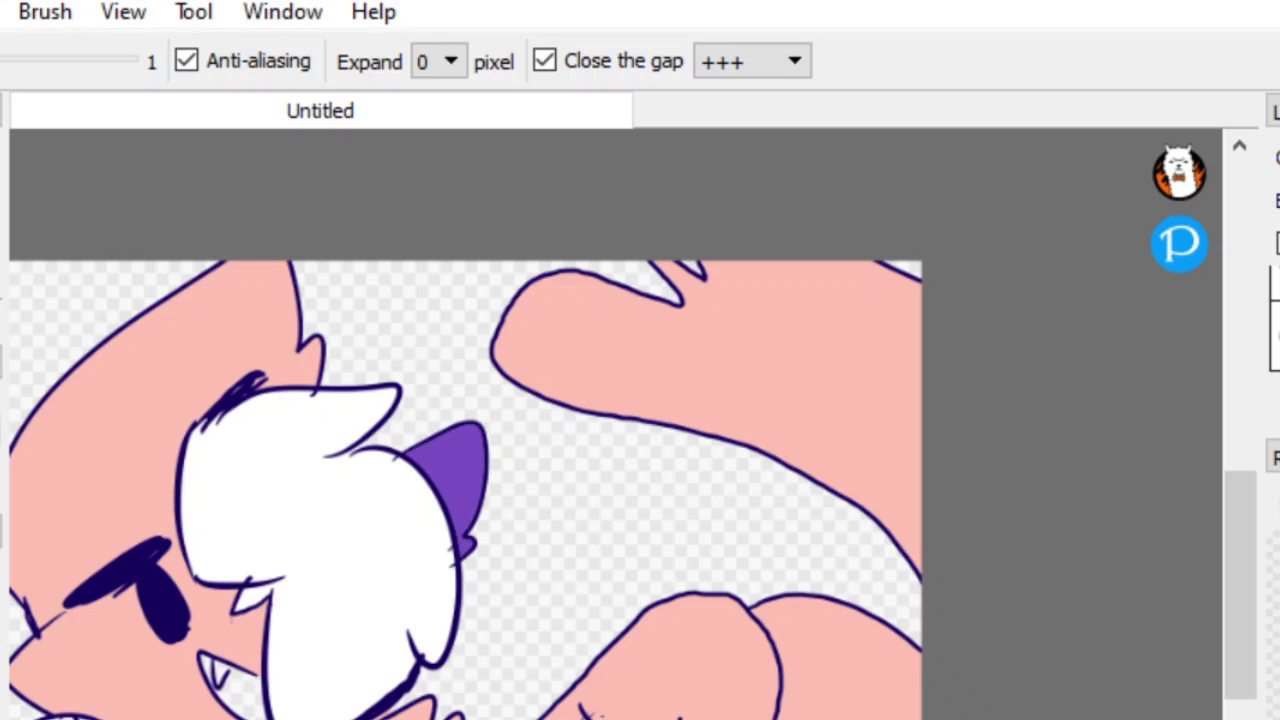
Outline and fill a purple marking from the large ear over the forehead, and colour the mouth purple with a white fang
{"action": "key", "text": "b"}
{"action": "mouse_move", "coordinate": [146, 320]}
{"action": "left_mouse_down"}
{"action": "mouse_move", "coordinate": [122, 466]}
{"action": "mouse_move", "coordinate": [183, 438]}
{"action": "left_mouse_up"}
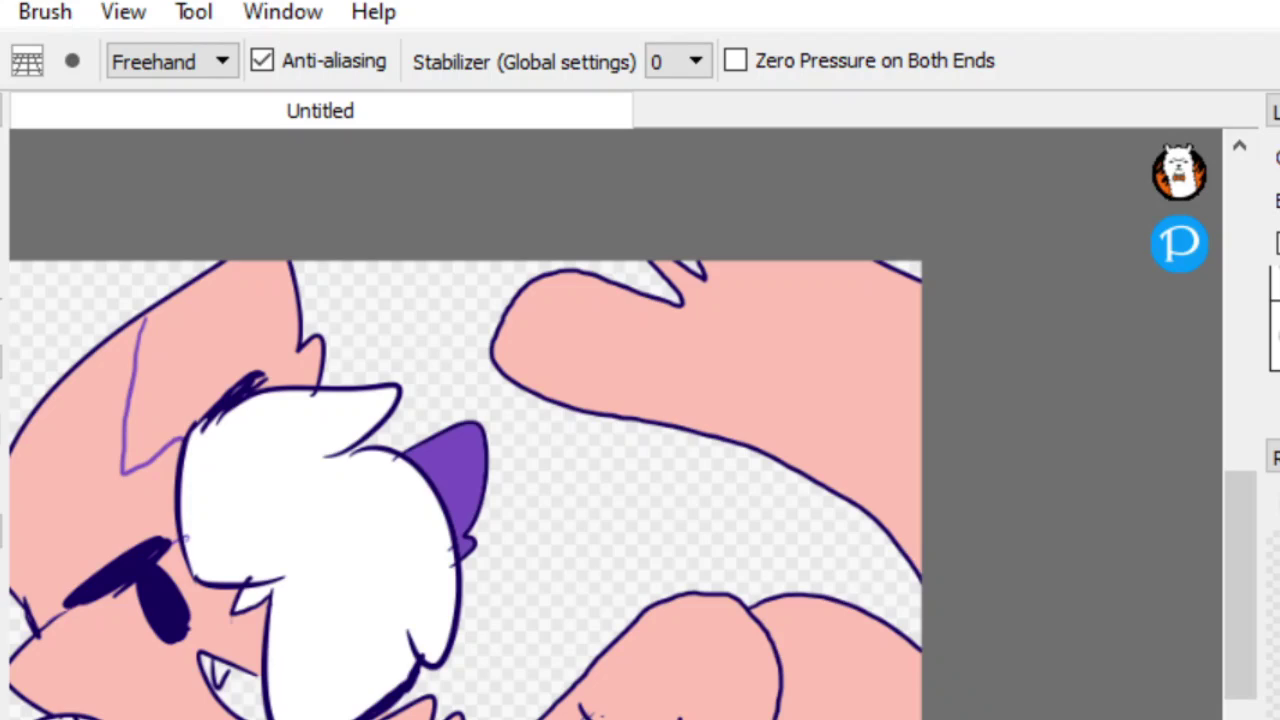
{"action": "key", "text": "g"}
{"action": "left_click", "coordinate": [80, 460]}
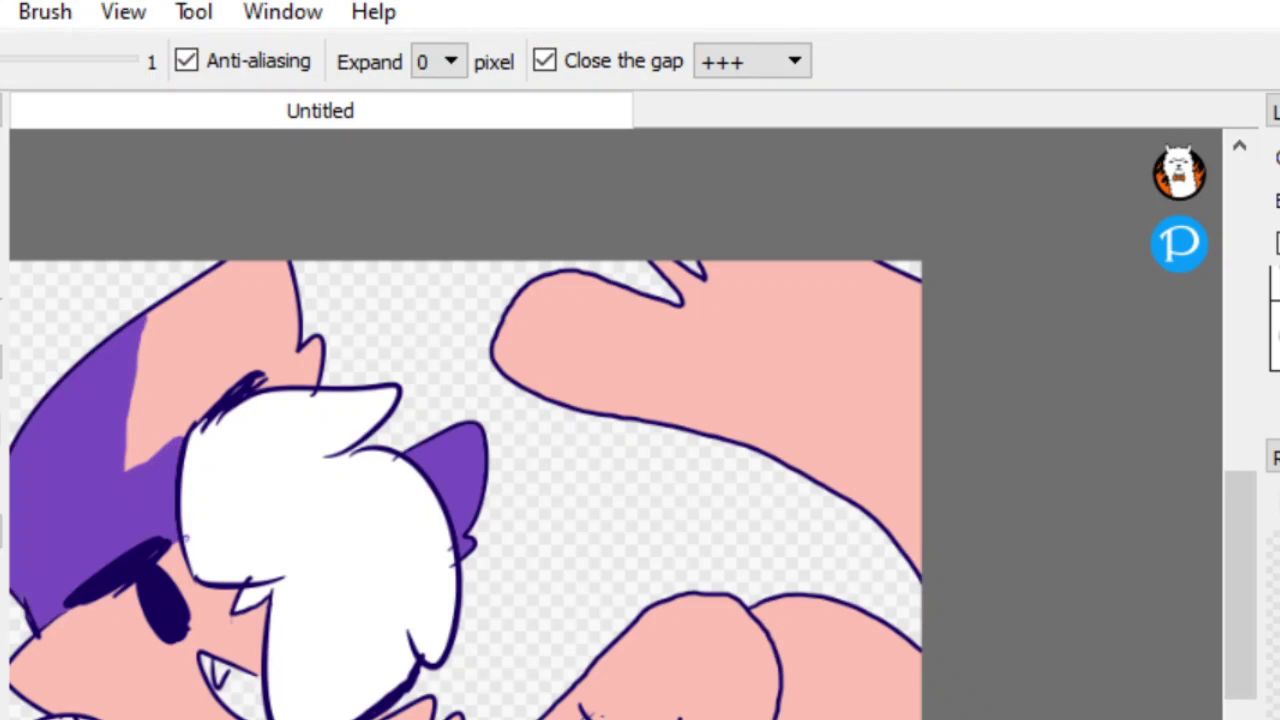
{"action": "left_click", "coordinate": [236, 695]}
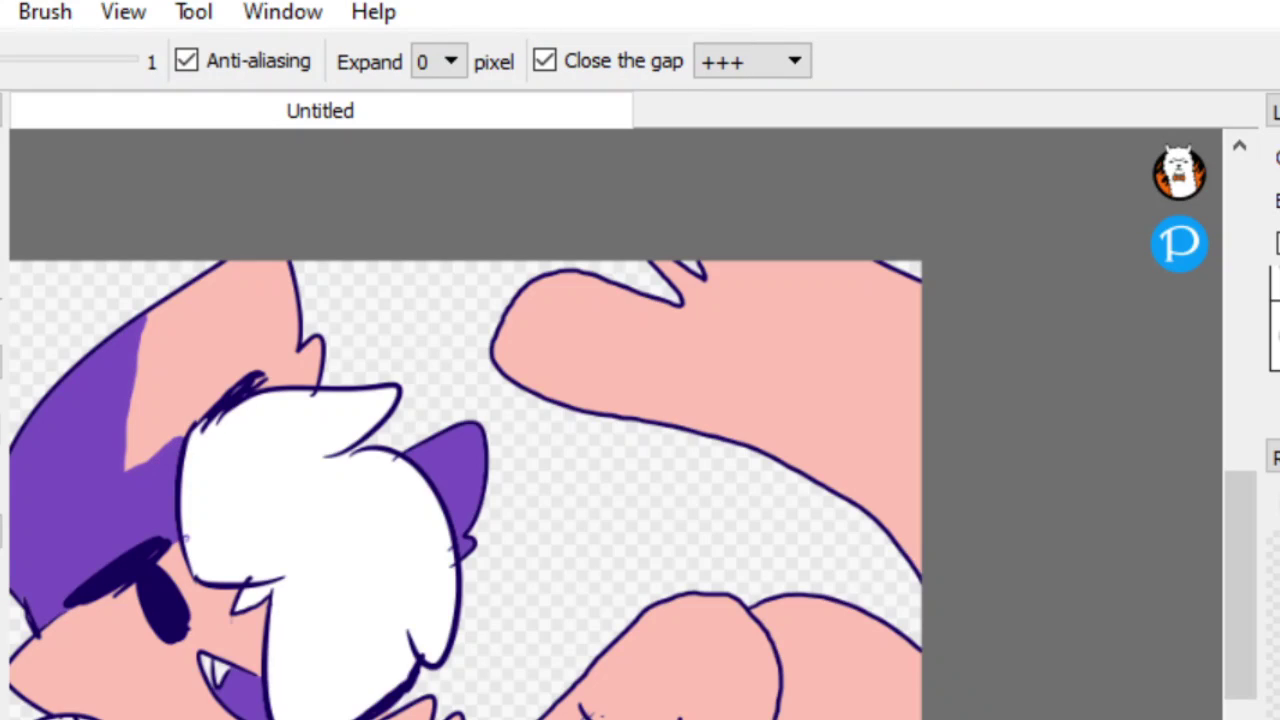
{"action": "left_click", "coordinate": [207, 669]}
Fill every grid cell of the microphone head with very dark purple and its handle with black
{"action": "key", "text": "space"}
{"action": "left_click_drag", "start_coordinate": [380, 560], "coordinate": [802, 435]}
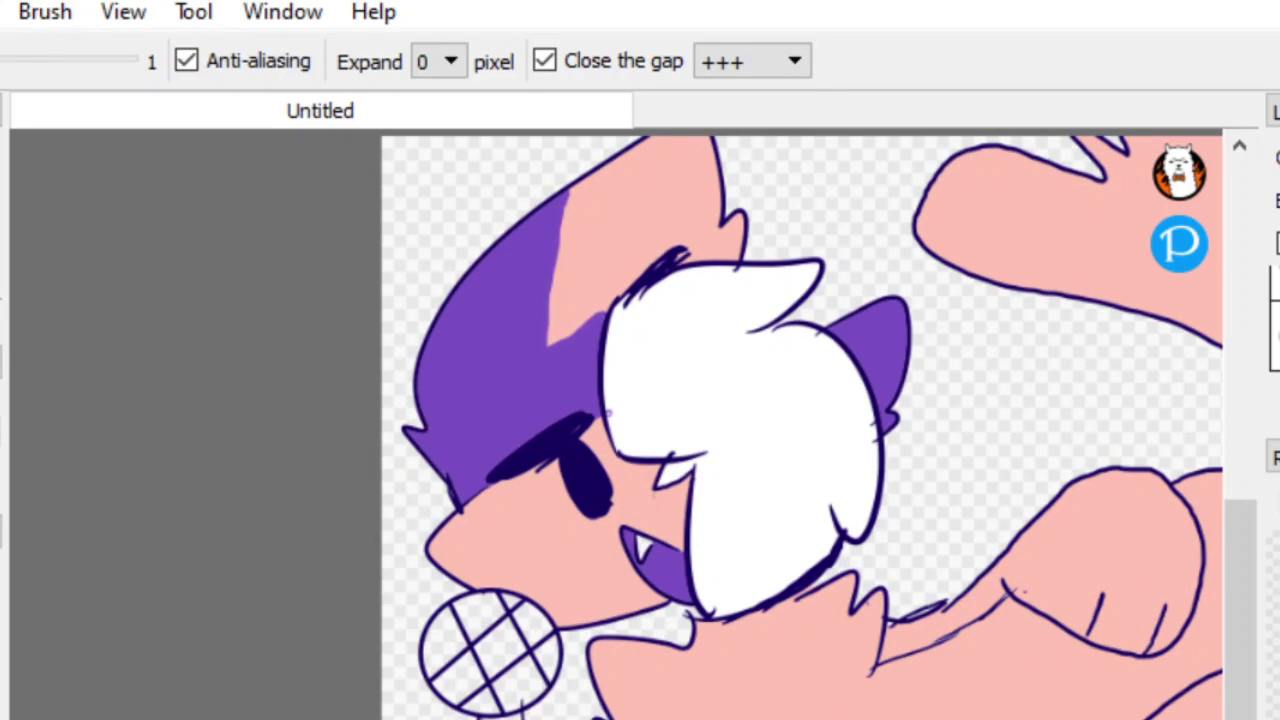
{"action": "left_click", "coordinate": [452, 680]}
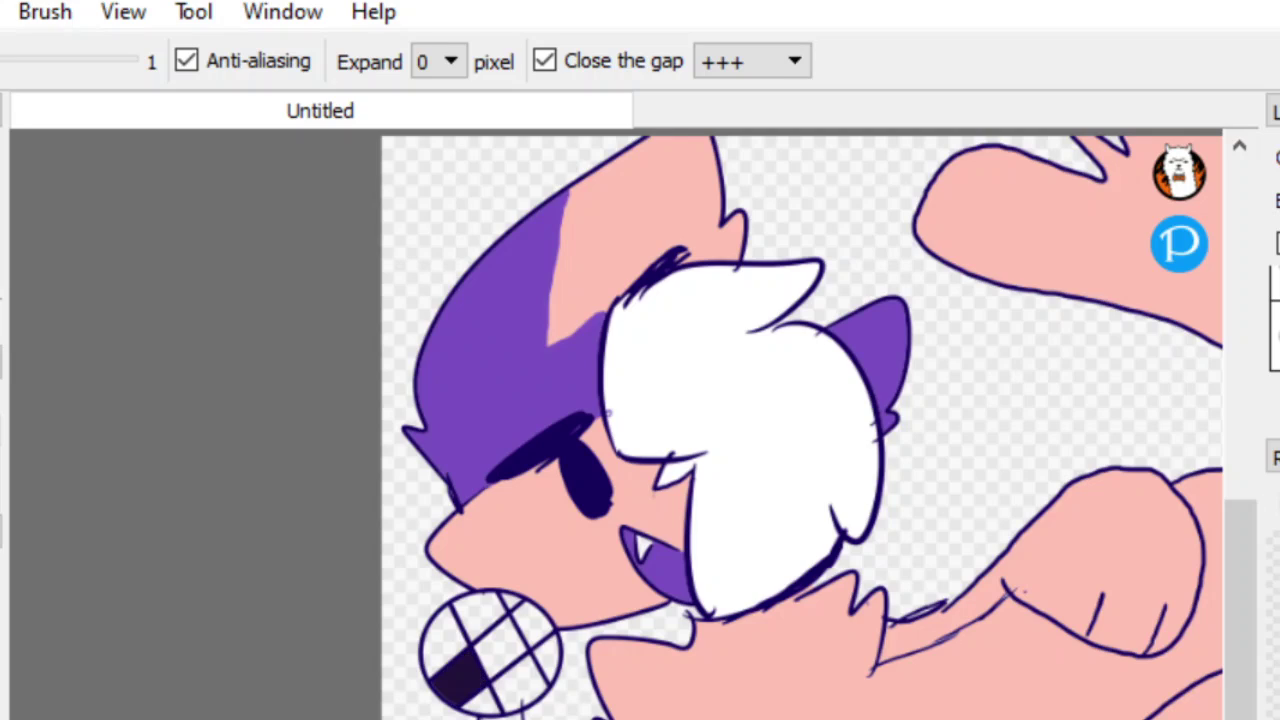
{"action": "left_click", "coordinate": [498, 648]}
{"action": "left_click", "coordinate": [534, 622]}
{"action": "left_click", "coordinate": [519, 684]}
{"action": "left_click", "coordinate": [481, 701]}
{"action": "left_click", "coordinate": [547, 659]}
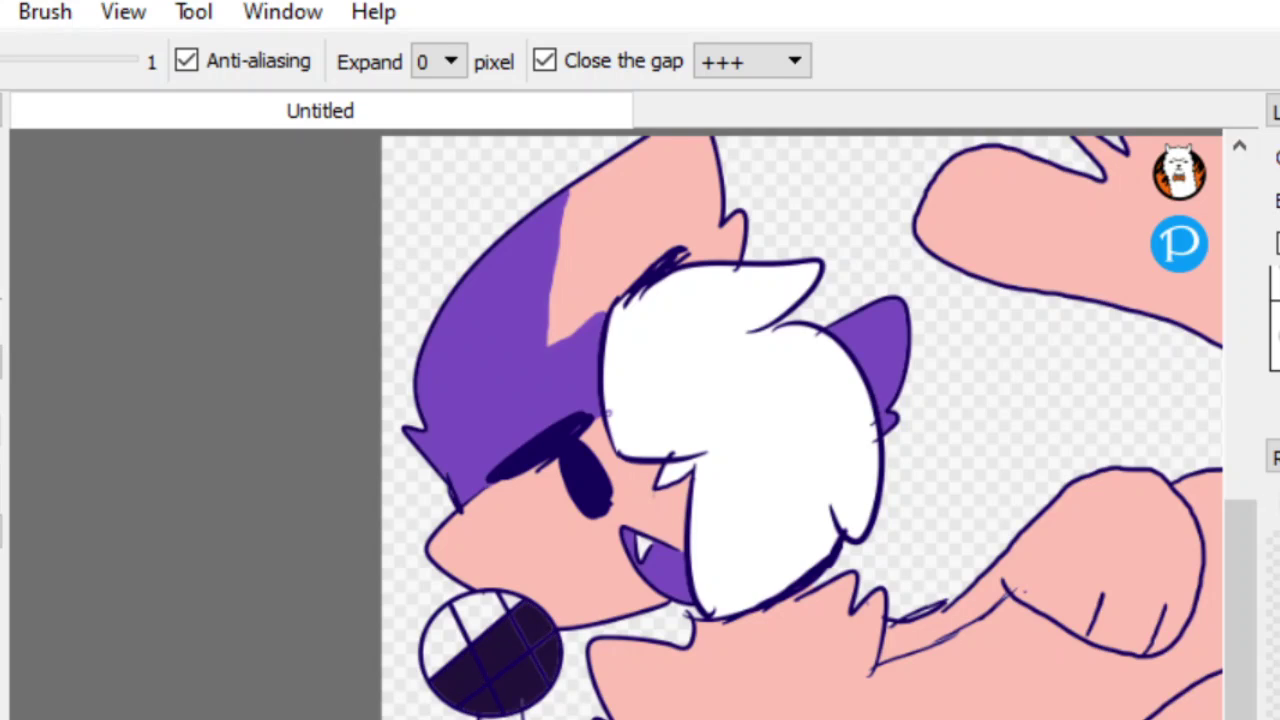
{"action": "left_click", "coordinate": [444, 645]}
{"action": "left_click", "coordinate": [480, 618]}
{"action": "left_click", "coordinate": [511, 601]}
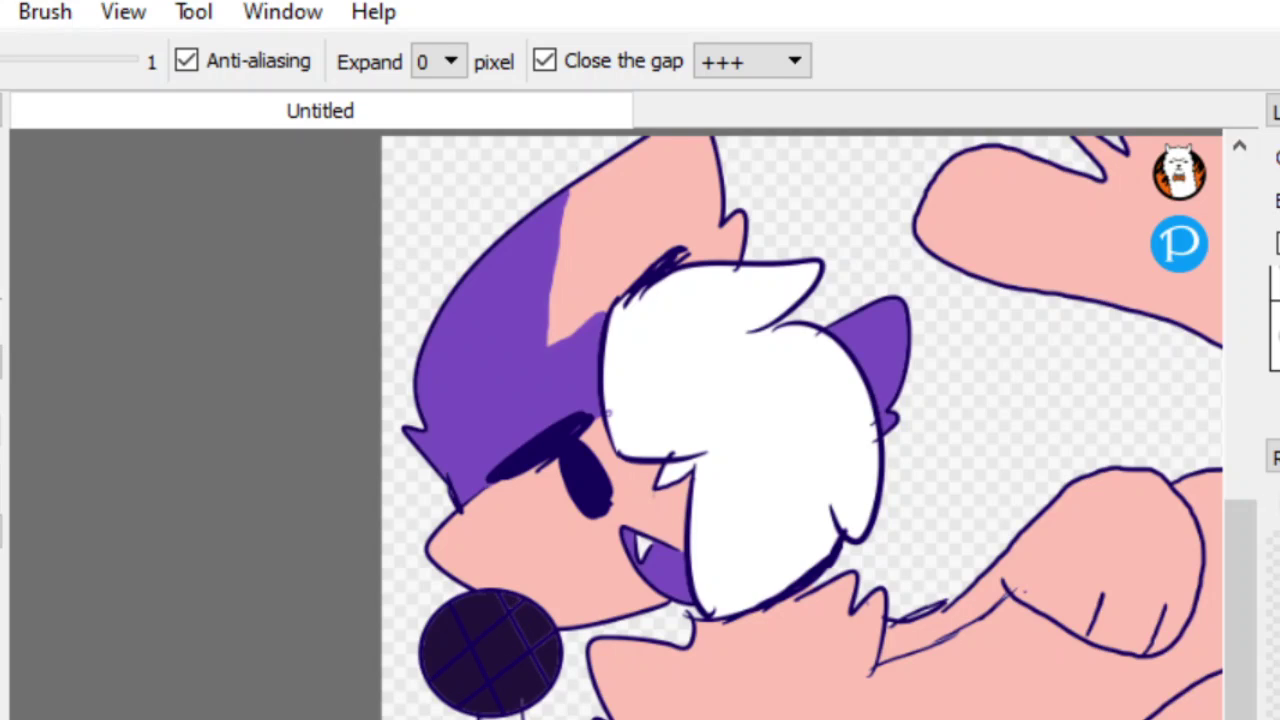
{"action": "left_click", "coordinate": [500, 715]}
Draw purple boundary lines along the lower edge of the neck fur and branching down across the back
{"action": "key", "text": "space"}
{"action": "left_click_drag", "start_coordinate": [985, 369], "coordinate": [588, 298]}
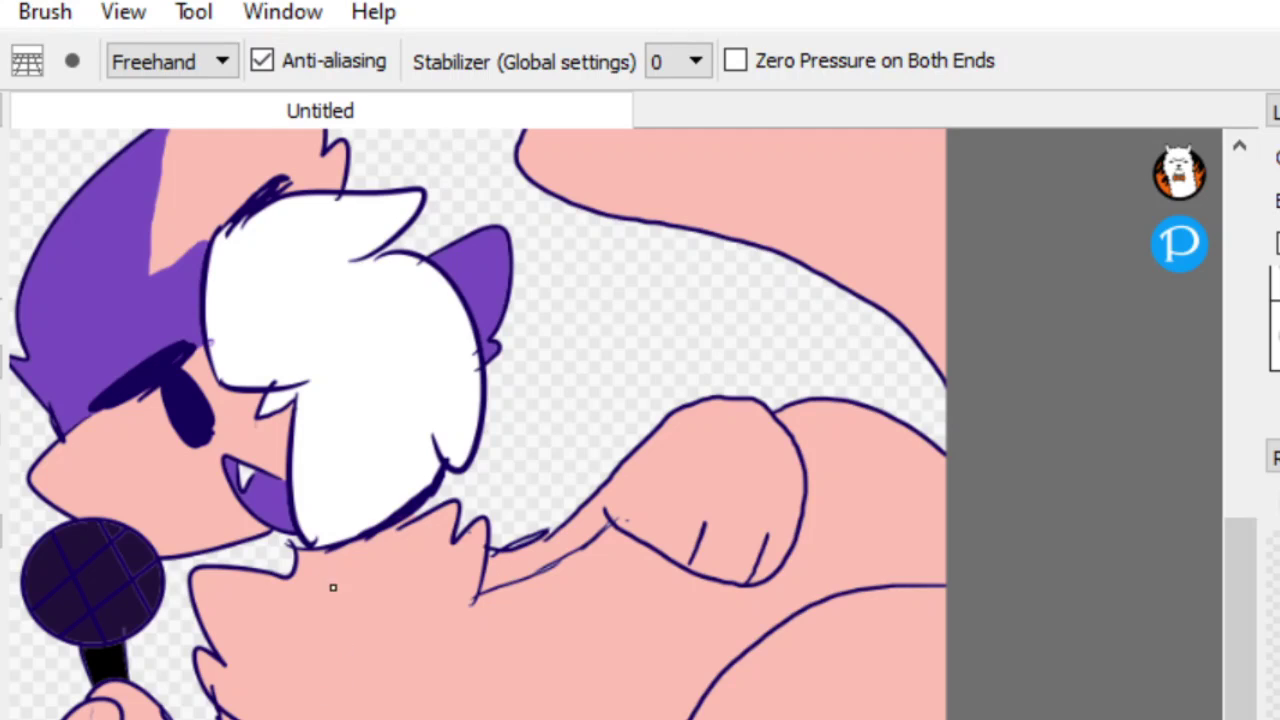
{"action": "mouse_move", "coordinate": [480, 600]}
{"action": "left_mouse_down"}
{"action": "mouse_move", "coordinate": [395, 686]}
{"action": "mouse_move", "coordinate": [267, 708]}
{"action": "left_mouse_up"}
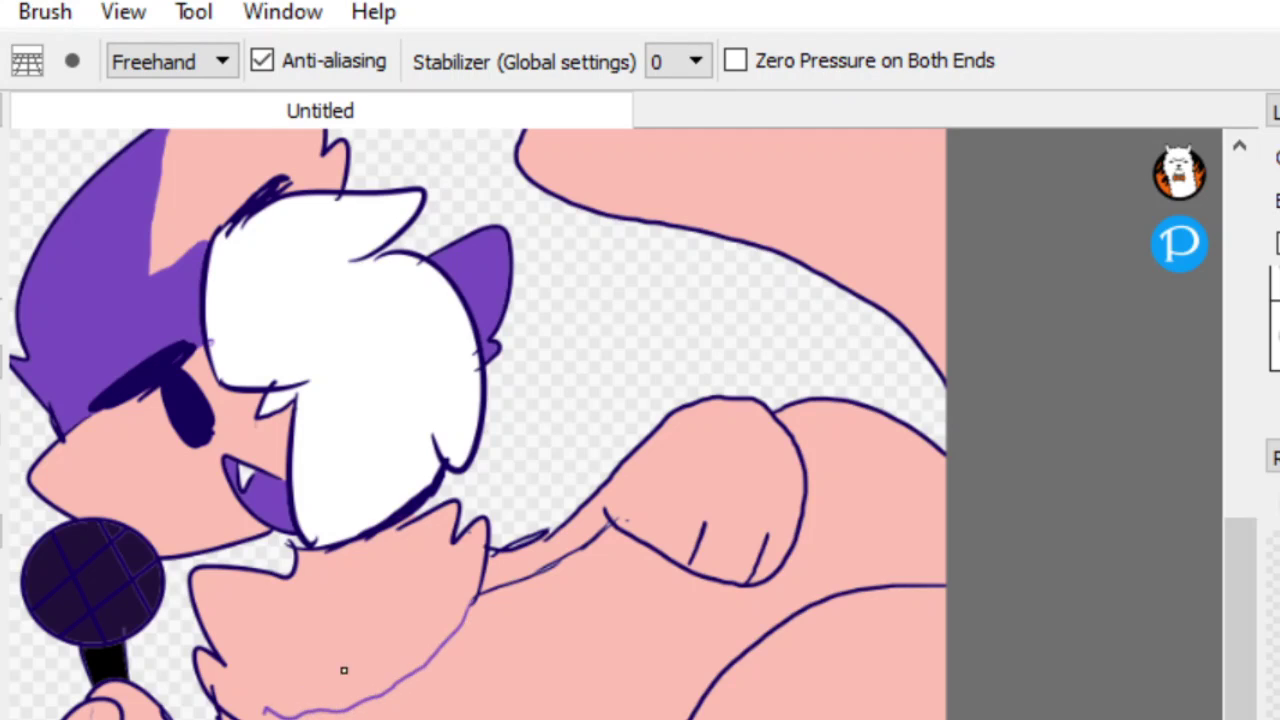
{"action": "left_click_drag", "start_coordinate": [424, 668], "coordinate": [526, 719]}
{"action": "key", "text": "g"}
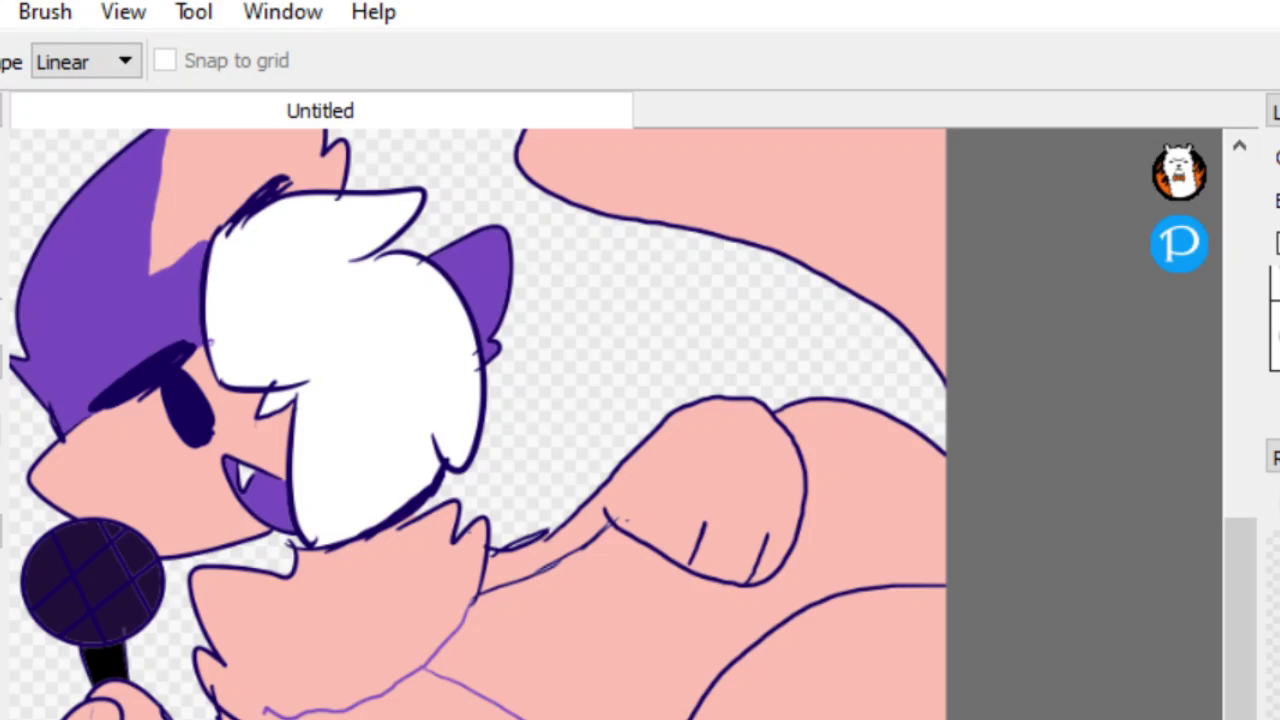
{"action": "left_click", "coordinate": [555, 632]}
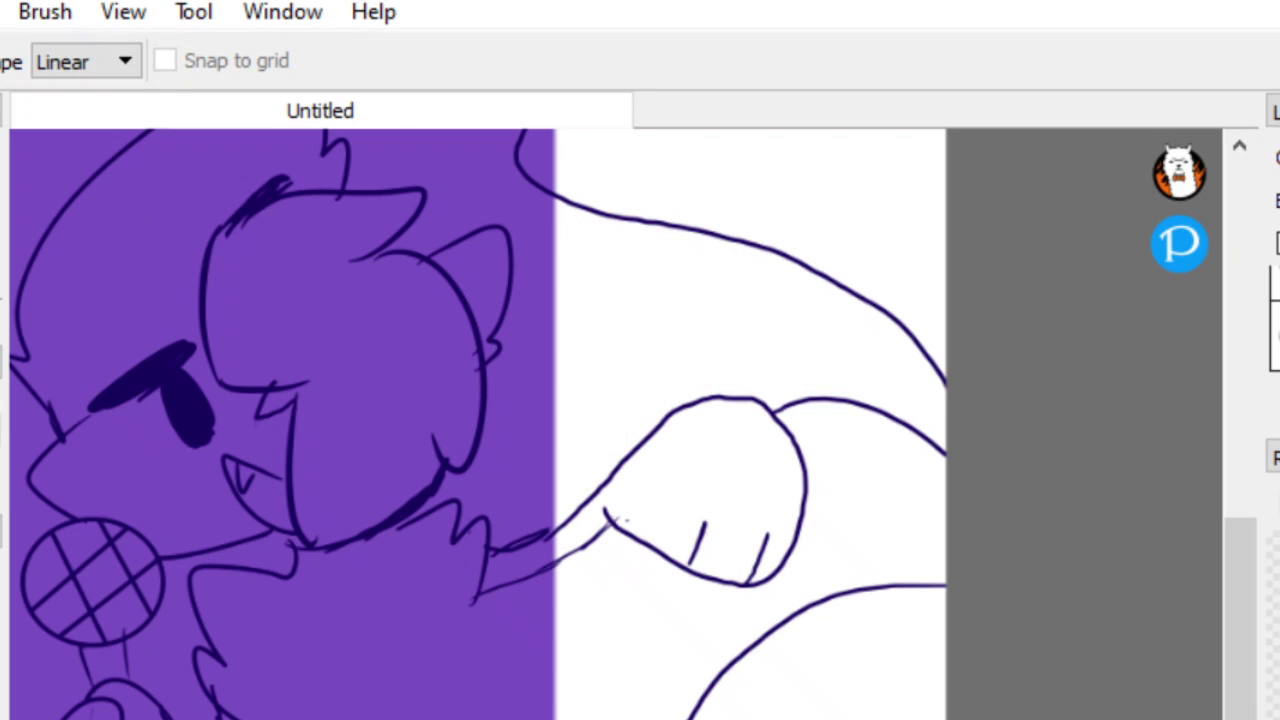
{"action": "key", "text": "ctrl+z"}
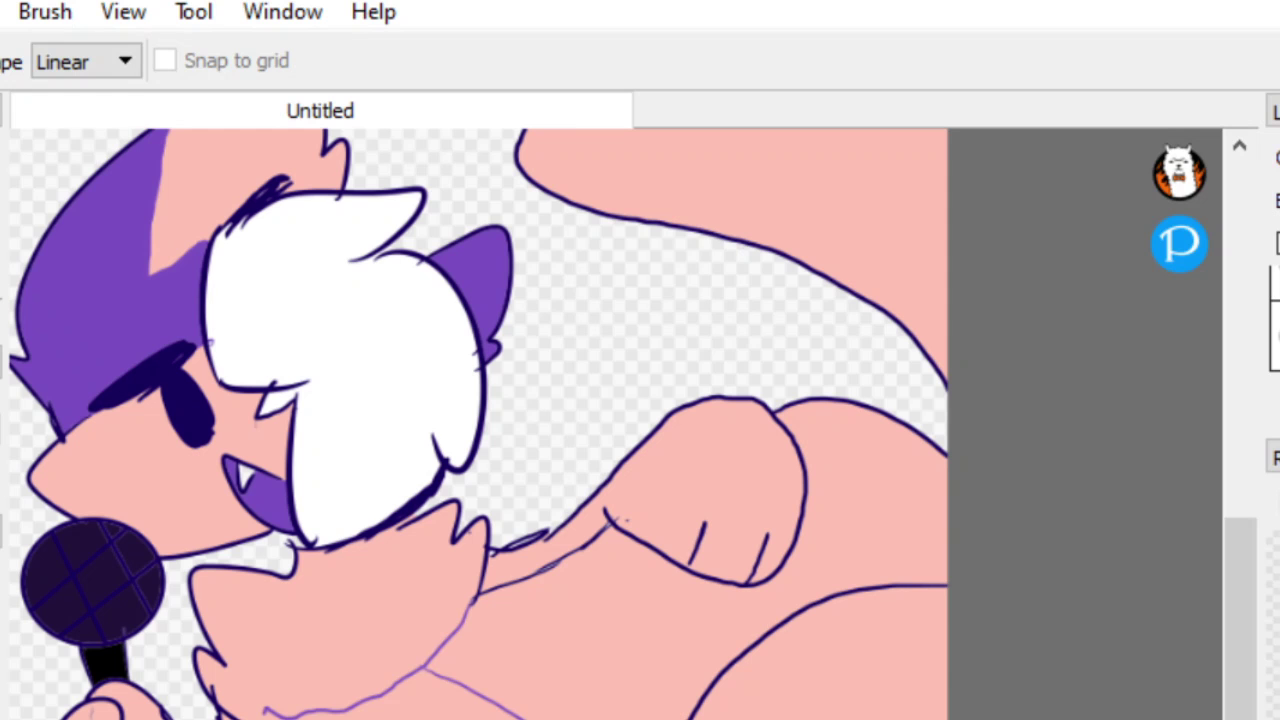
Fill the area enclosed by the boundary lines with purple, and edge and fill the neck fur in white
{"action": "key", "text": "g"}
{"action": "left_click", "coordinate": [345, 625]}
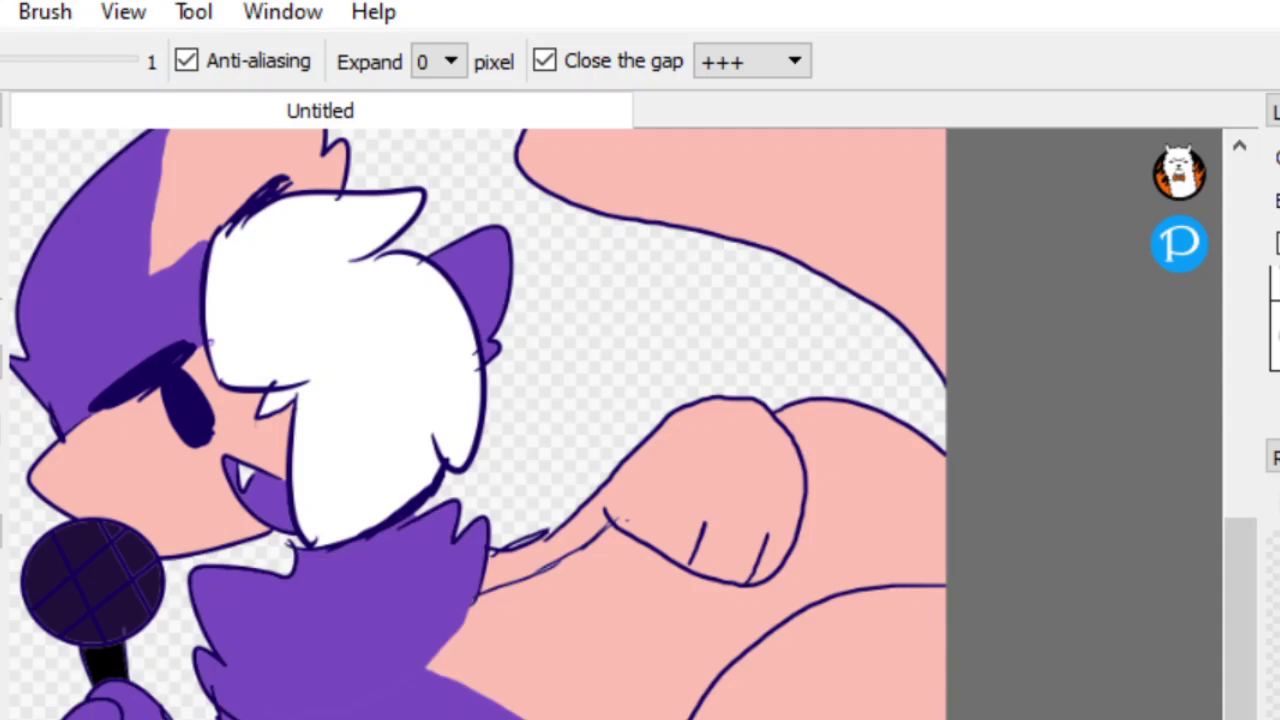
{"action": "key", "text": "b"}
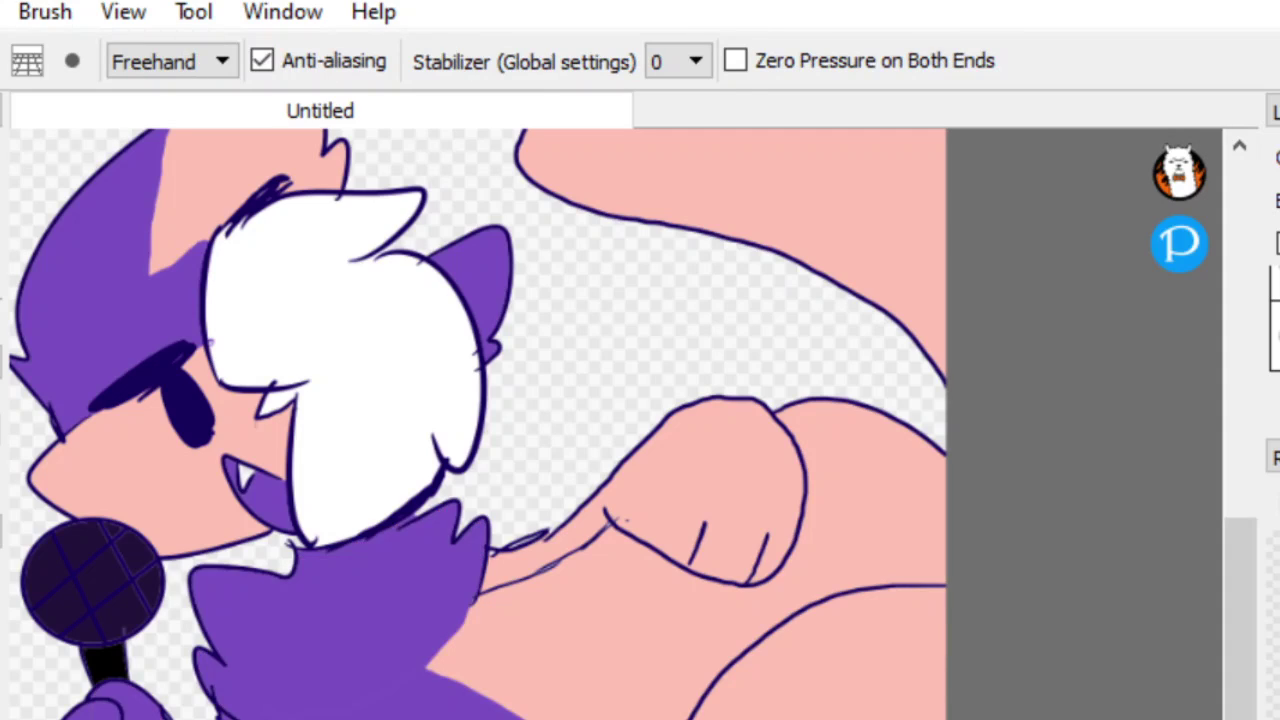
{"action": "left_click_drag", "start_coordinate": [430, 660], "coordinate": [300, 718]}
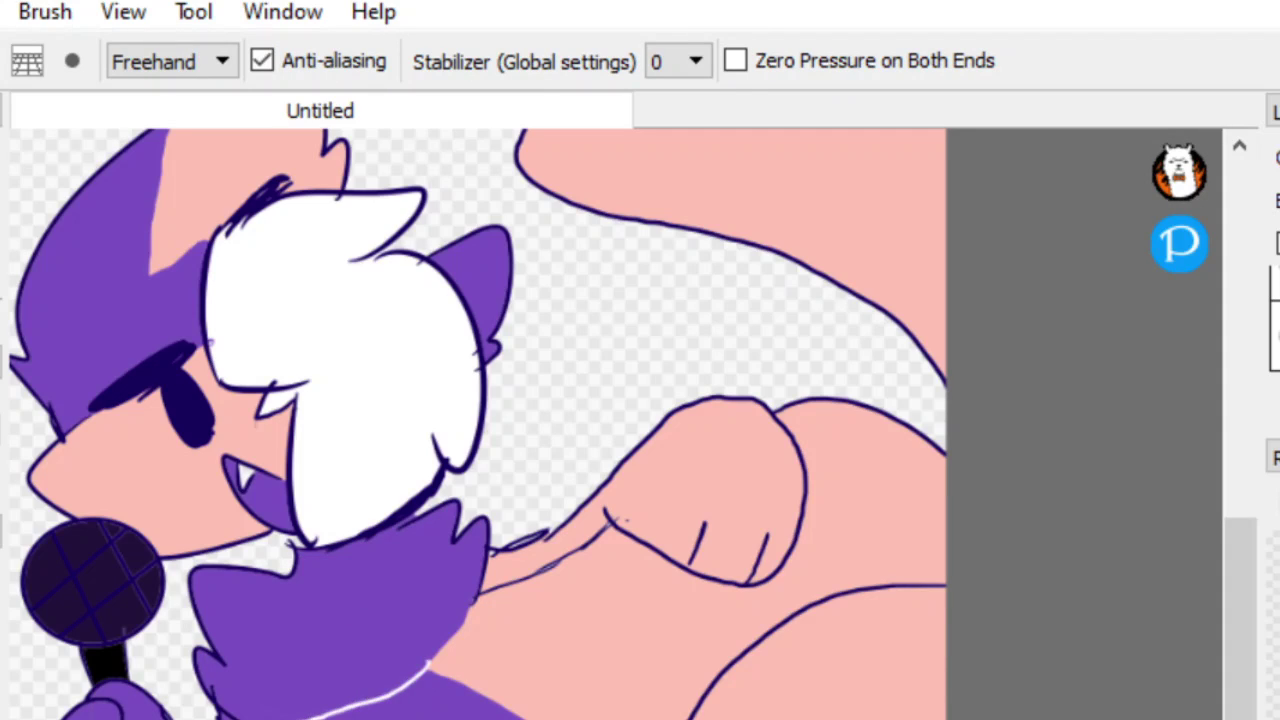
{"action": "key", "text": "g"}
{"action": "left_click", "coordinate": [330, 620]}
{"action": "key", "text": "b"}
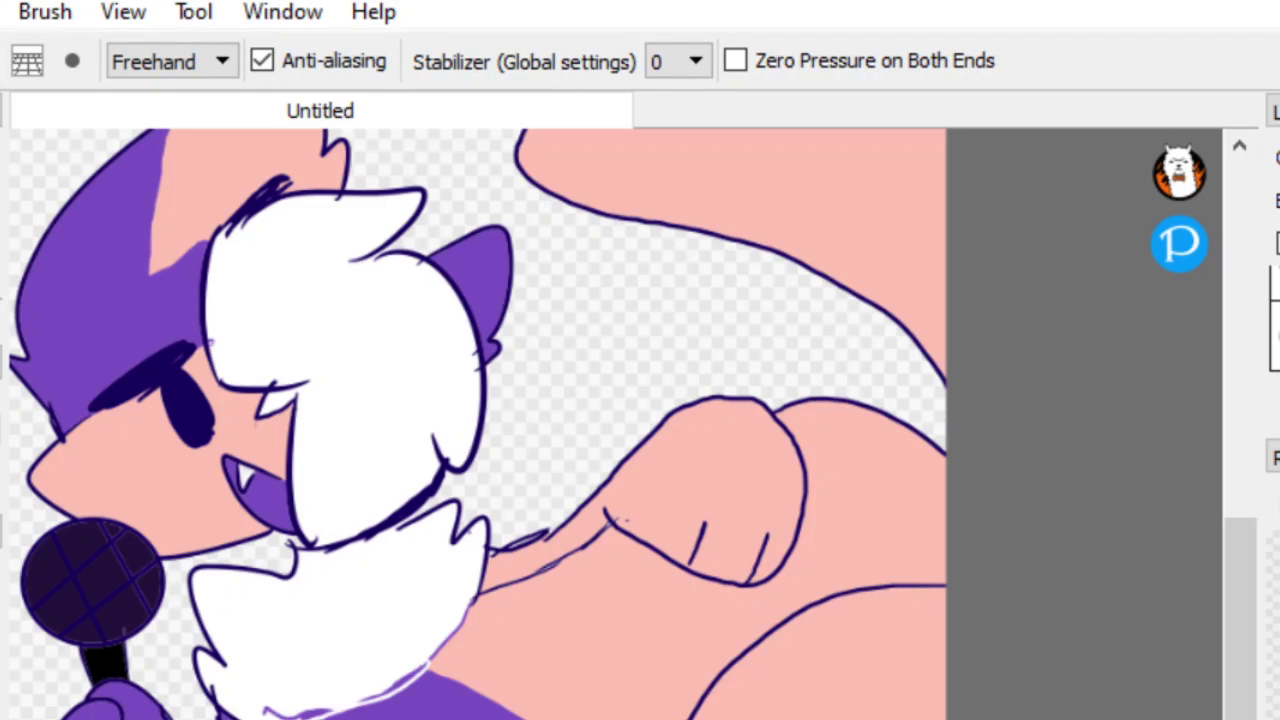
Draw a curved purple line across the tail near the canvas edge and fill the tail with purple
{"action": "key", "text": "space"}
{"action": "left_click_drag", "start_coordinate": [628, 250], "coordinate": [591, 402]}
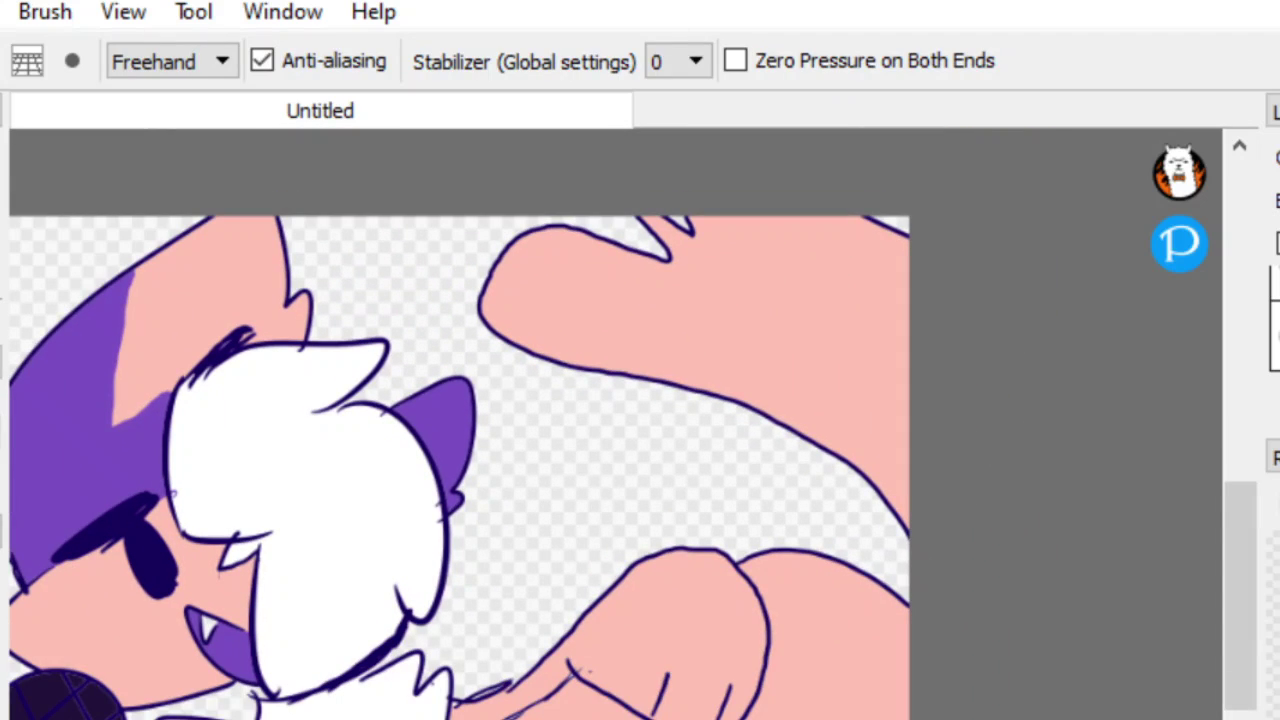
{"action": "key", "text": "h"}
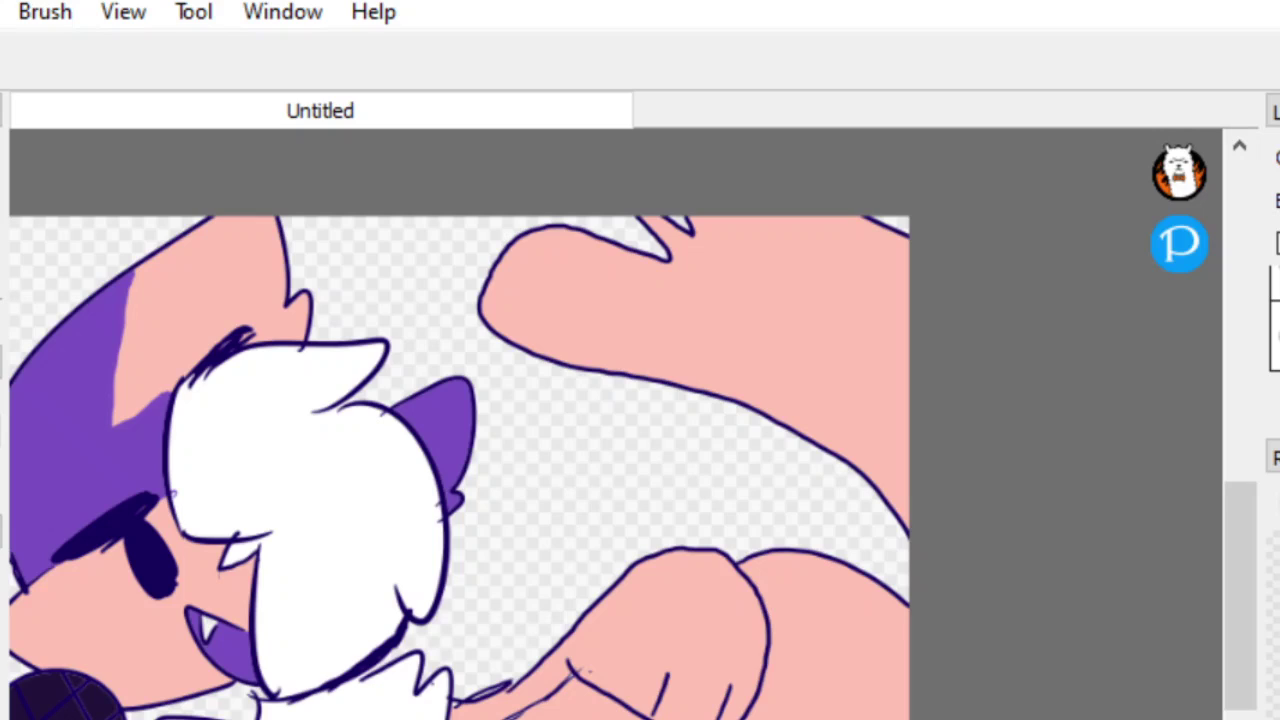
{"action": "key", "text": "b"}
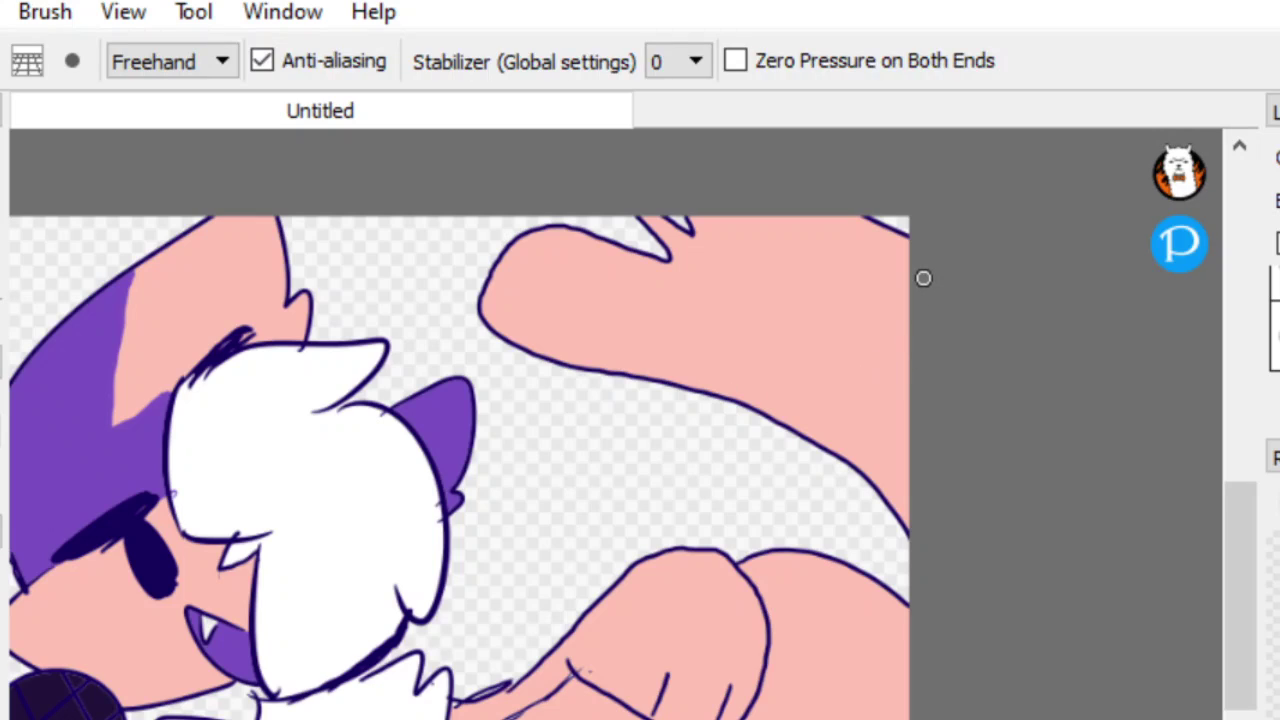
{"action": "key", "text": "h"}
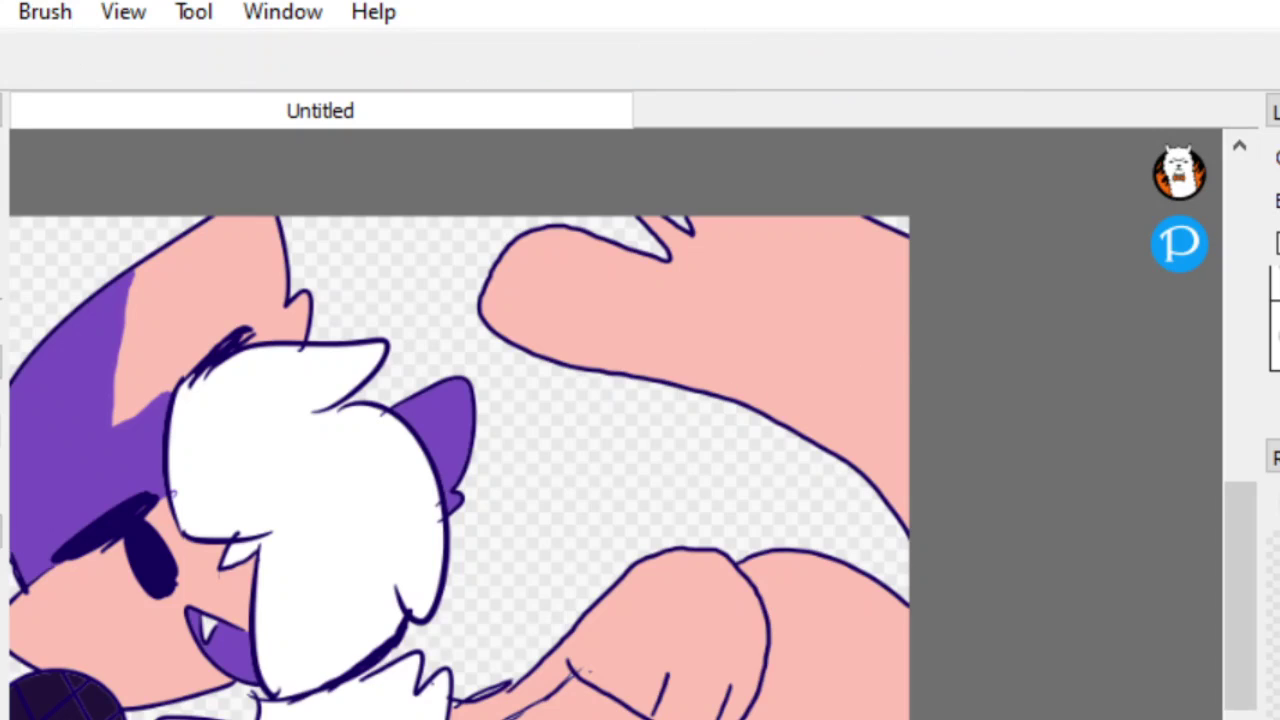
{"action": "key", "text": "b"}
{"action": "mouse_move", "coordinate": [871, 231]}
{"action": "left_mouse_down"}
{"action": "mouse_move", "coordinate": [844, 391]}
{"action": "mouse_move", "coordinate": [808, 442]}
{"action": "left_mouse_up"}
{"action": "key", "text": "g"}
{"action": "key", "text": "g"}
{"action": "left_click", "coordinate": [775, 318]}
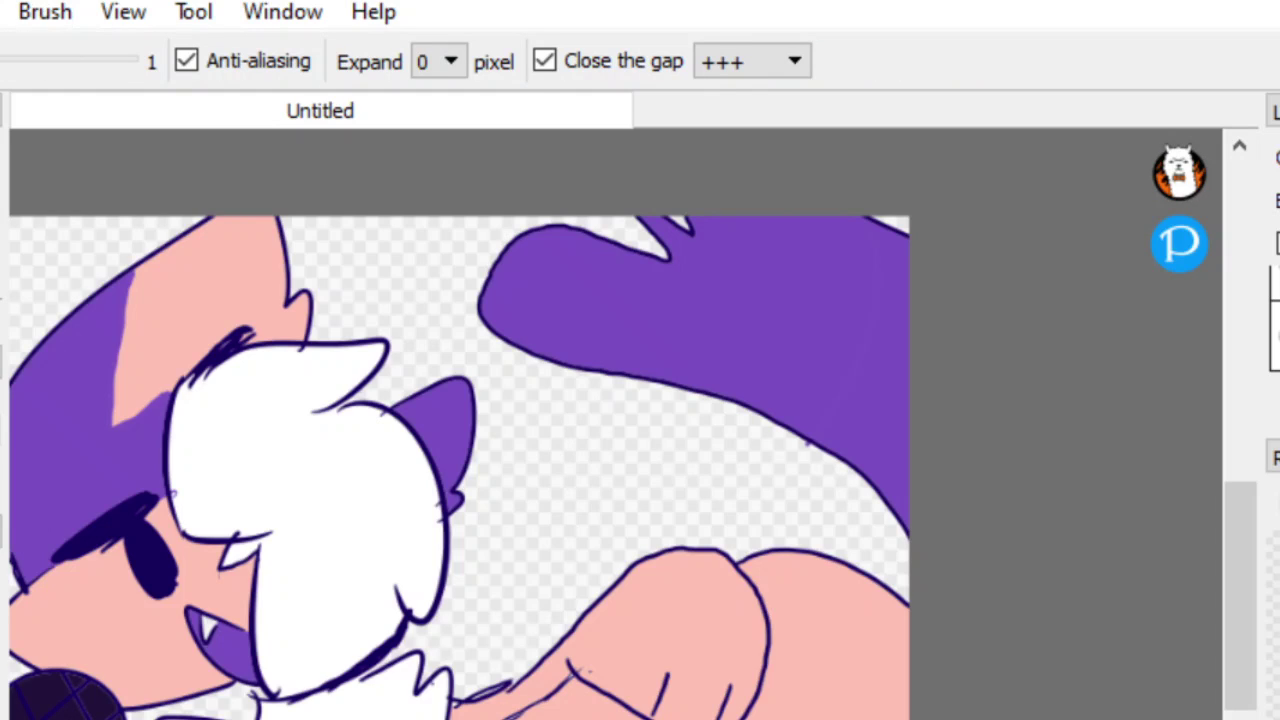
Draw a curved light-pink dividing line across the tail and fill the part beyond it, beside the canvas edge, with light pink
{"action": "key", "text": "b"}
{"action": "key", "text": "space"}
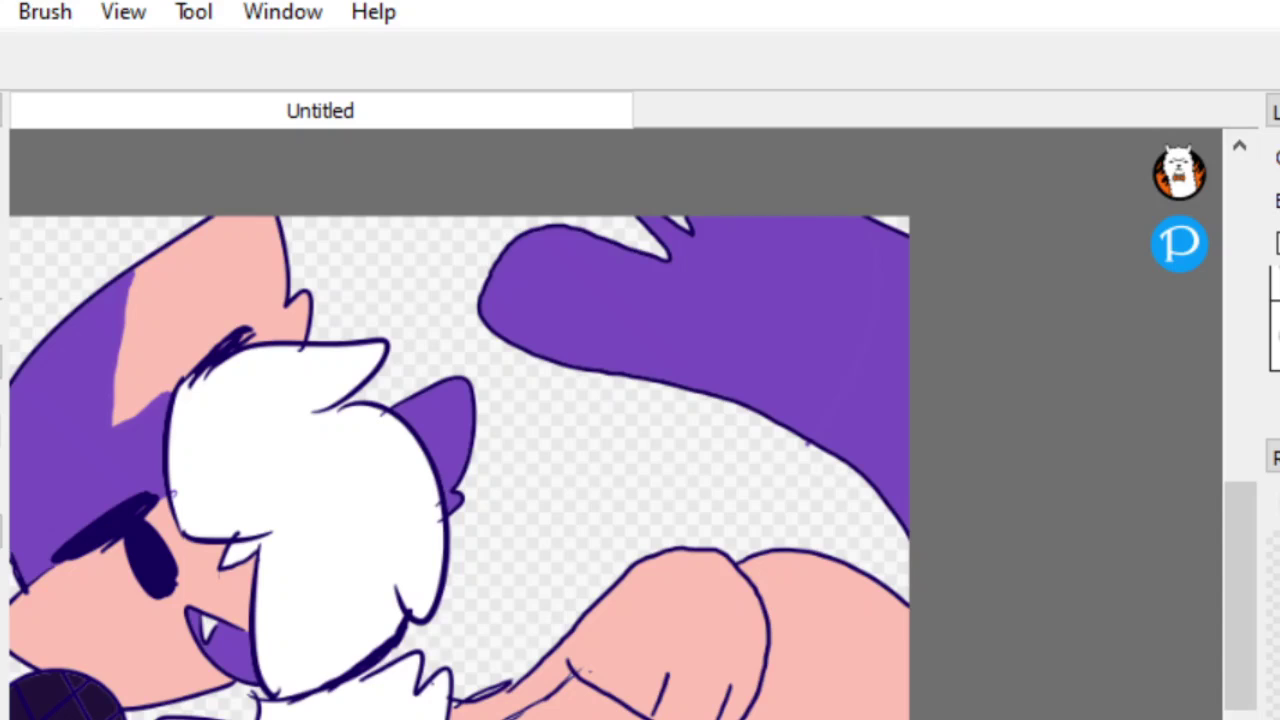
{"action": "key", "text": "b"}
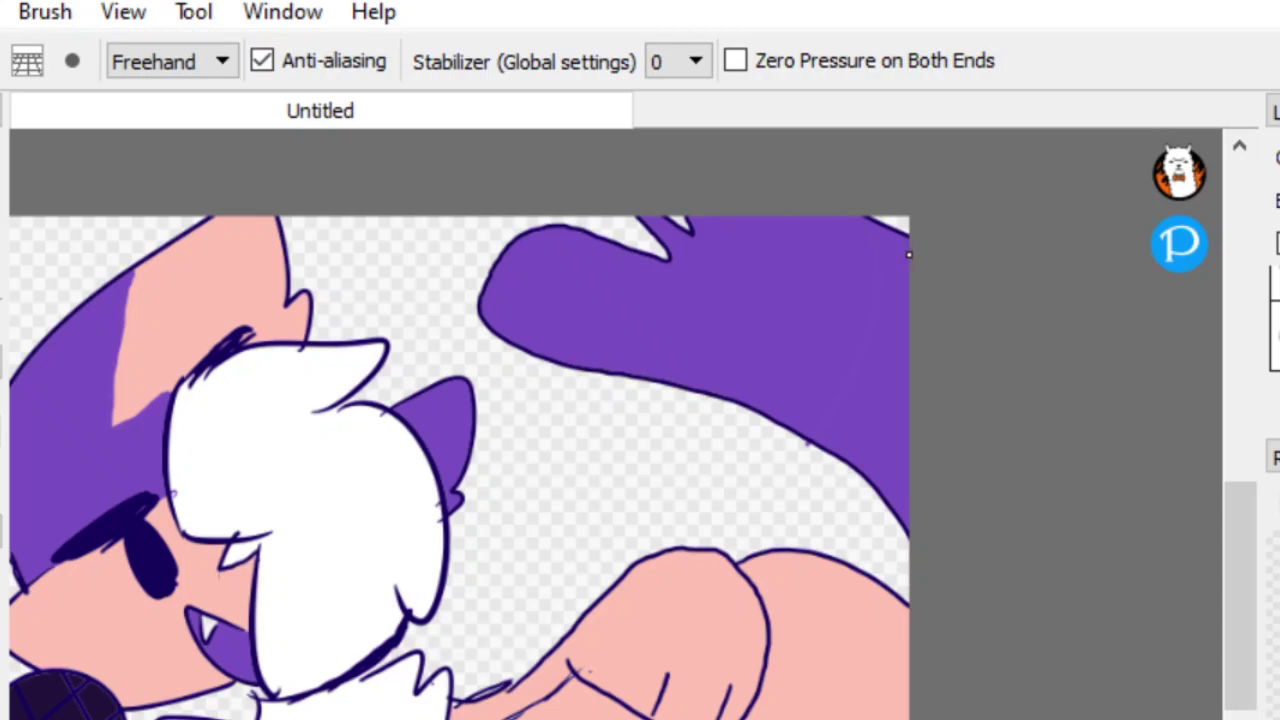
{"action": "left_click_drag", "start_coordinate": [892, 232], "coordinate": [826, 468]}
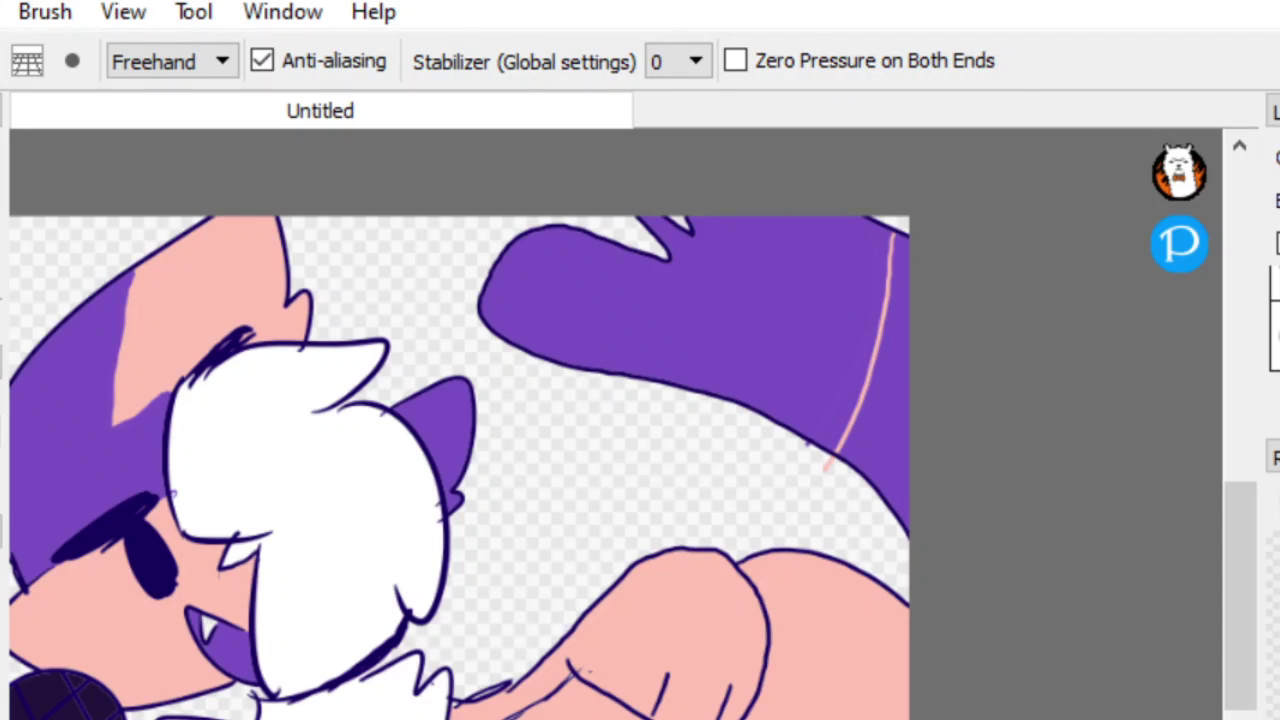
{"action": "key", "text": "g"}
{"action": "left_click", "coordinate": [887, 402]}
{"action": "key", "text": "space"}
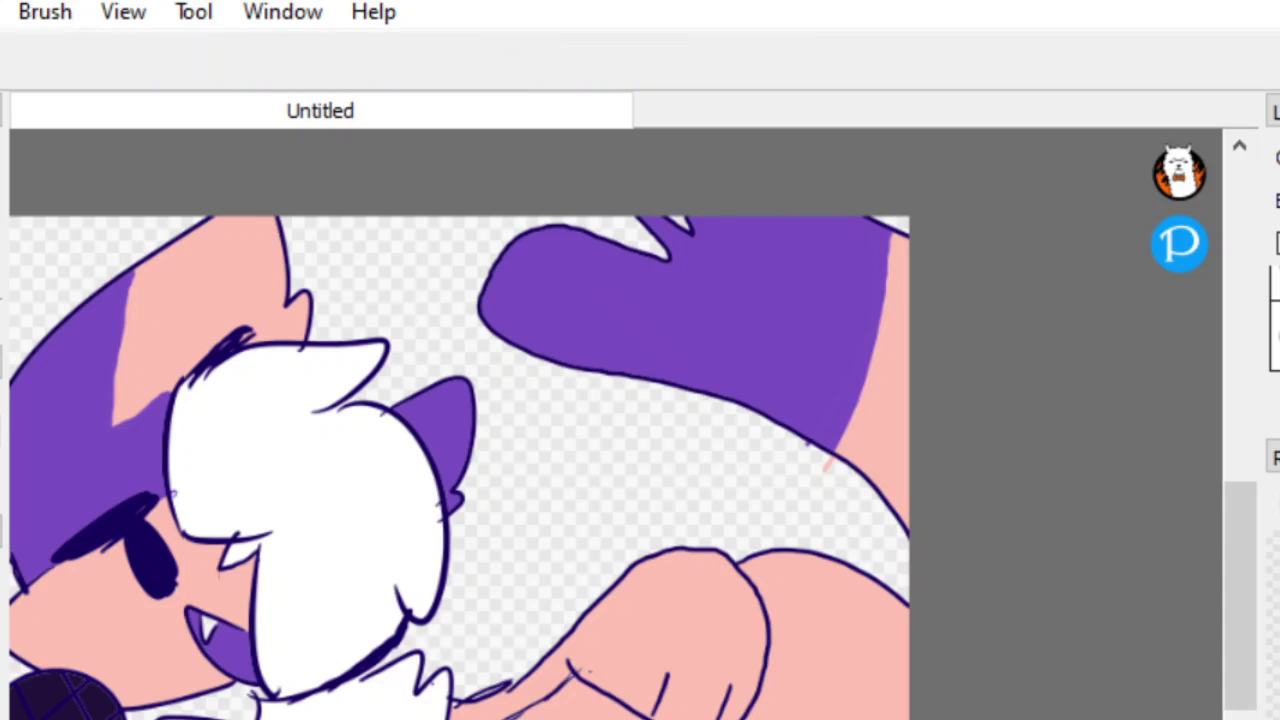
Draw a light-pink X and a scribbled purple heart side by side on the white neck fur
{"action": "left_click_drag", "start_coordinate": [660, 480], "coordinate": [911, 270]}
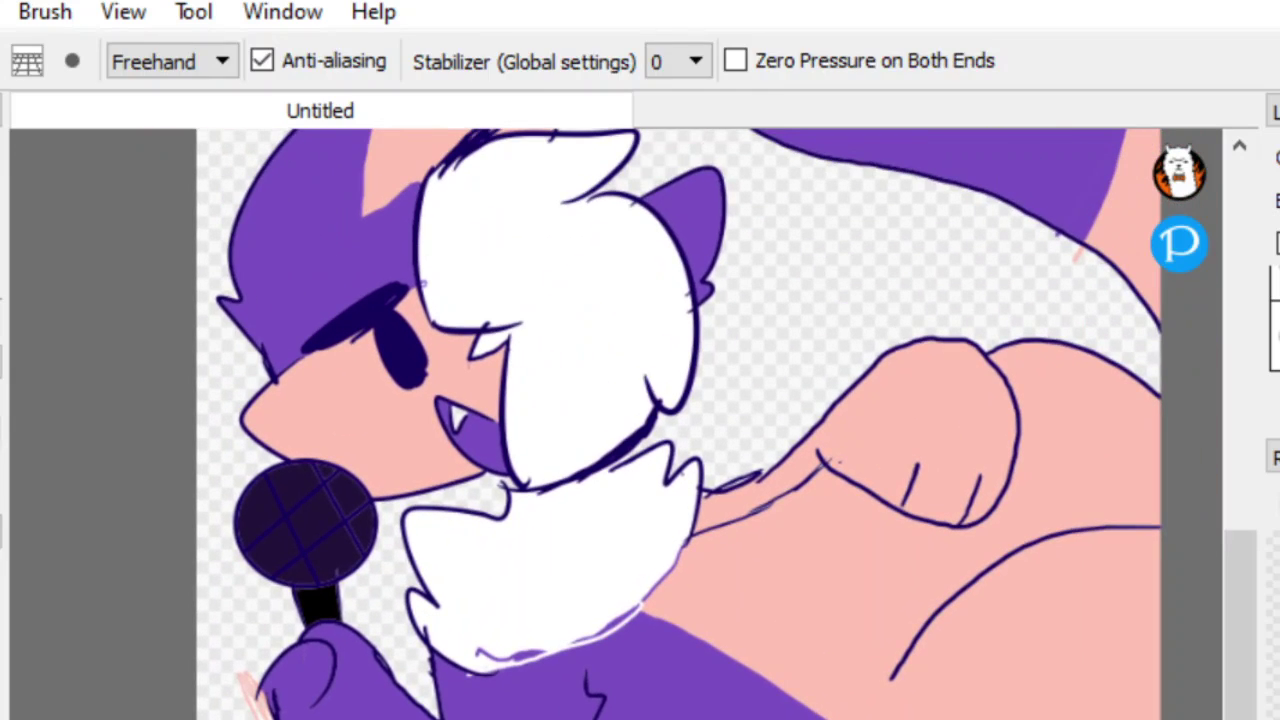
{"action": "left_click_drag", "start_coordinate": [634, 527], "coordinate": [608, 598]}
{"action": "left_click_drag", "start_coordinate": [590, 546], "coordinate": [656, 588]}
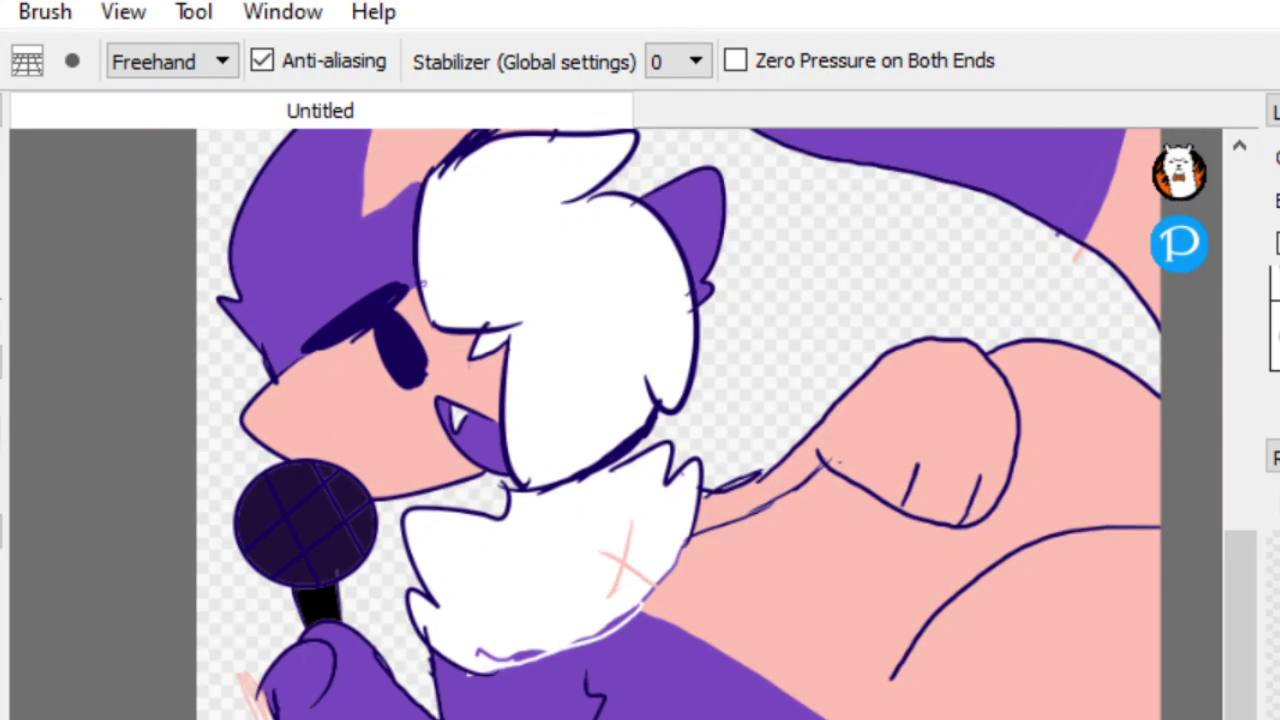
{"action": "key", "text": "v"}
{"action": "key", "text": "space"}
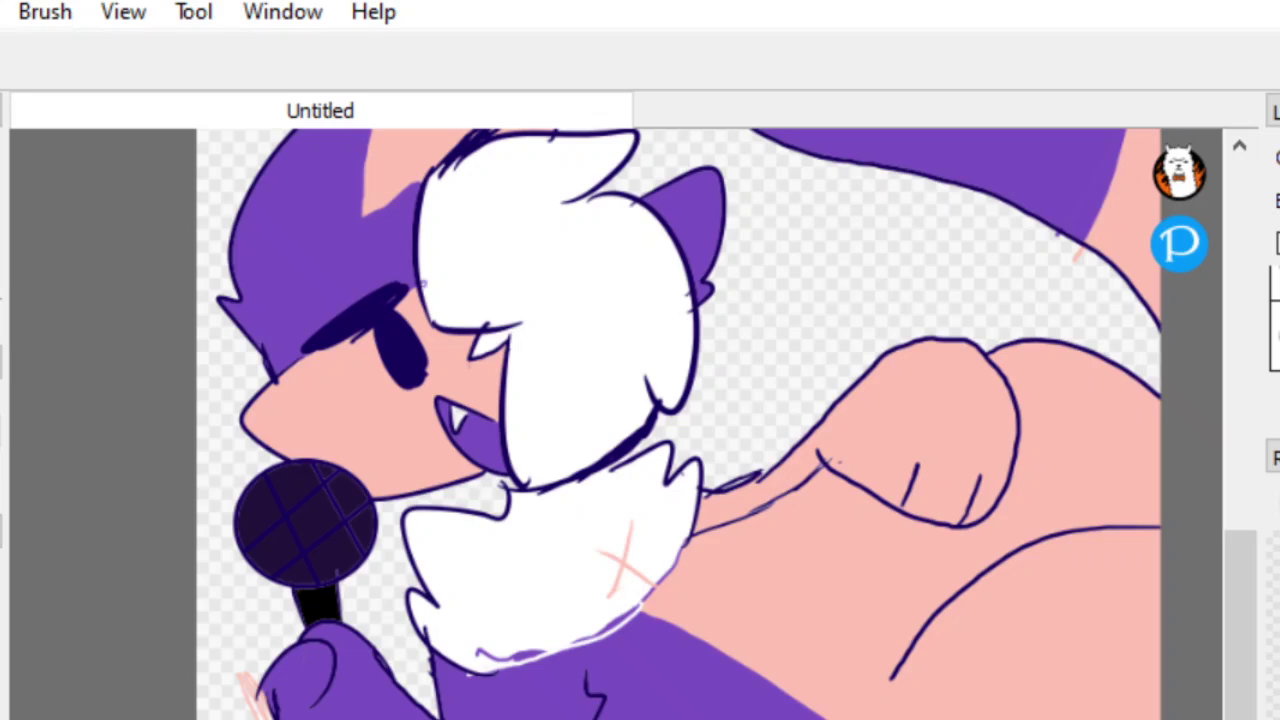
{"action": "mouse_move", "coordinate": [500, 593]}
{"action": "left_mouse_down"}
{"action": "mouse_move", "coordinate": [511, 636]}
{"action": "mouse_move", "coordinate": [506, 585]}
{"action": "mouse_move", "coordinate": [509, 625]}
{"action": "mouse_move", "coordinate": [534, 572]}
{"action": "mouse_move", "coordinate": [499, 610]}
{"action": "mouse_move", "coordinate": [477, 617]}
{"action": "mouse_move", "coordinate": [479, 594]}
{"action": "mouse_move", "coordinate": [459, 603]}
{"action": "mouse_move", "coordinate": [523, 600]}
{"action": "left_mouse_up"}
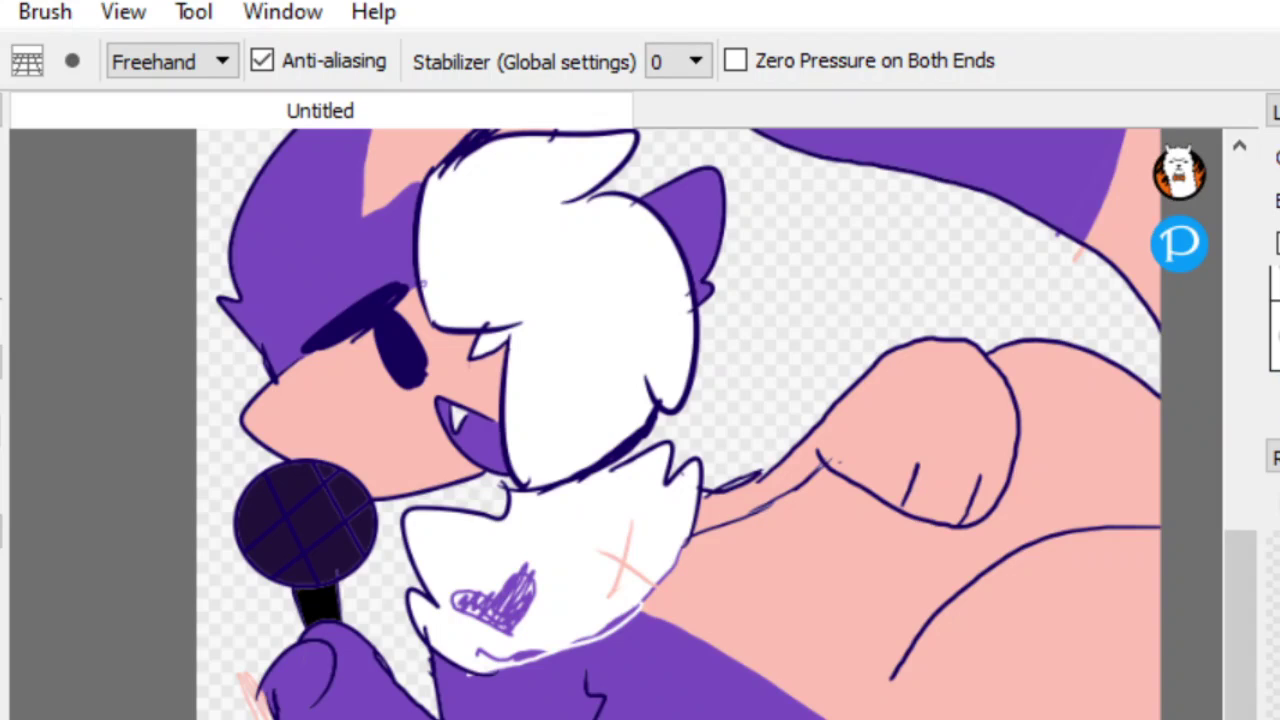
{"action": "key", "text": "ctrl+z"}
{"action": "key", "text": "ctrl+z"}
{"action": "key", "text": "ctrl+z"}
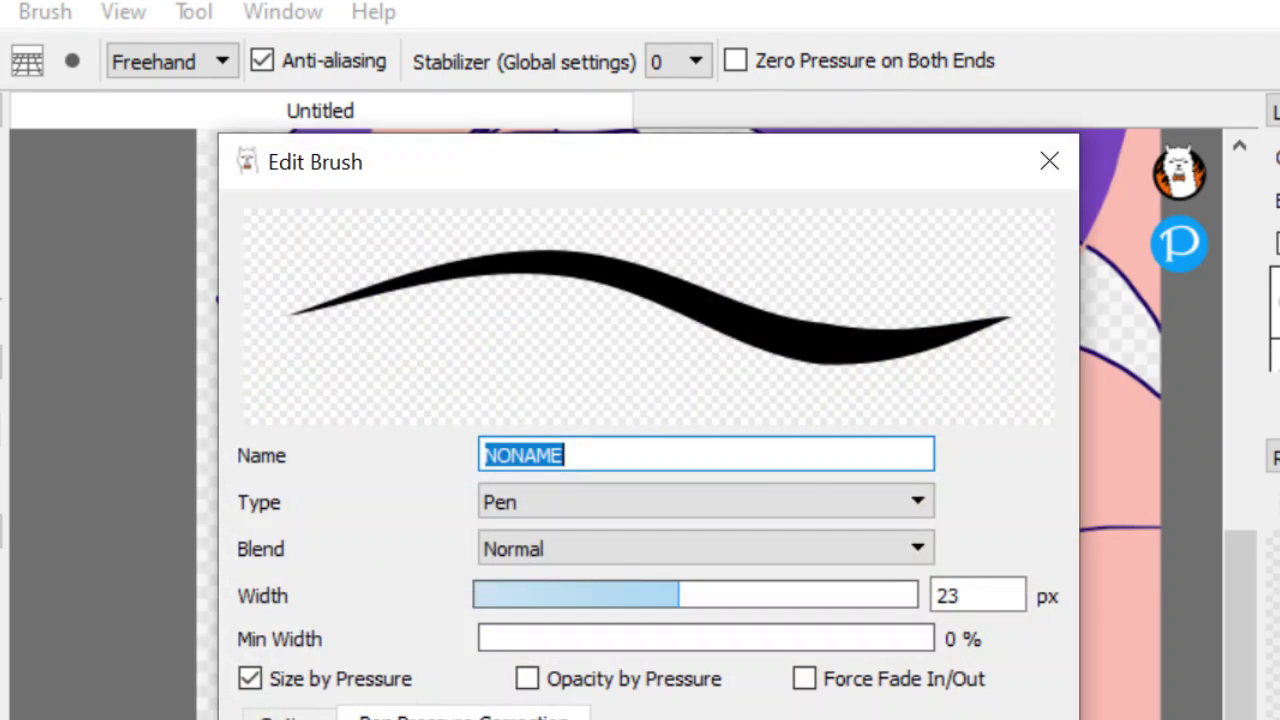
{"action": "key", "text": "Escape"}
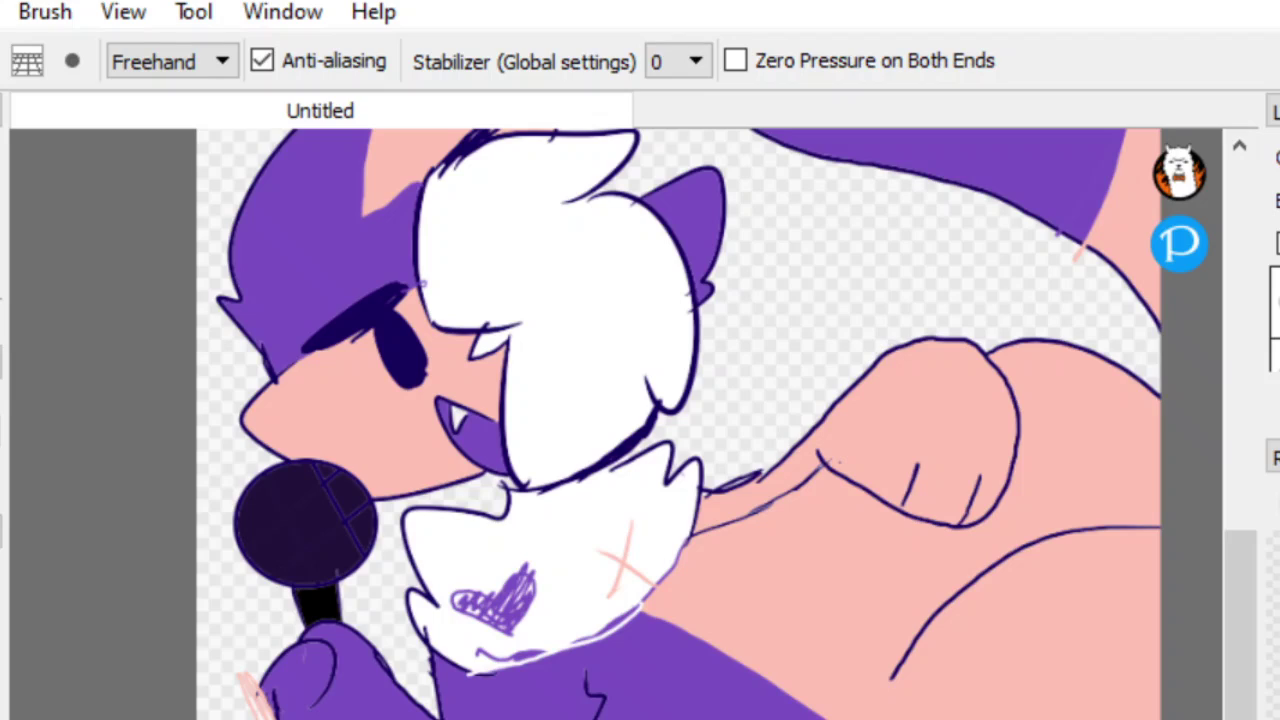
{"action": "right_click", "coordinate": [2, 619]}
{"action": "key", "text": "Escape"}
{"action": "right_click", "coordinate": [2, 606]}
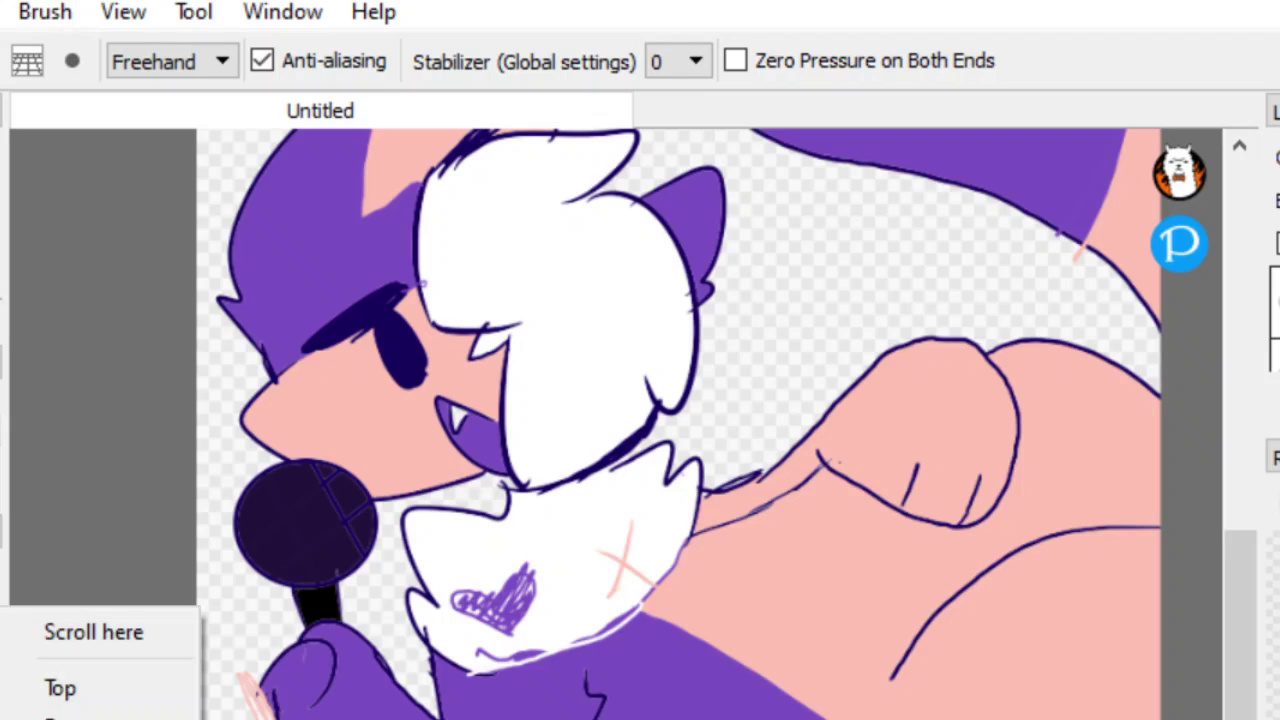
{"action": "key", "text": "Escape"}
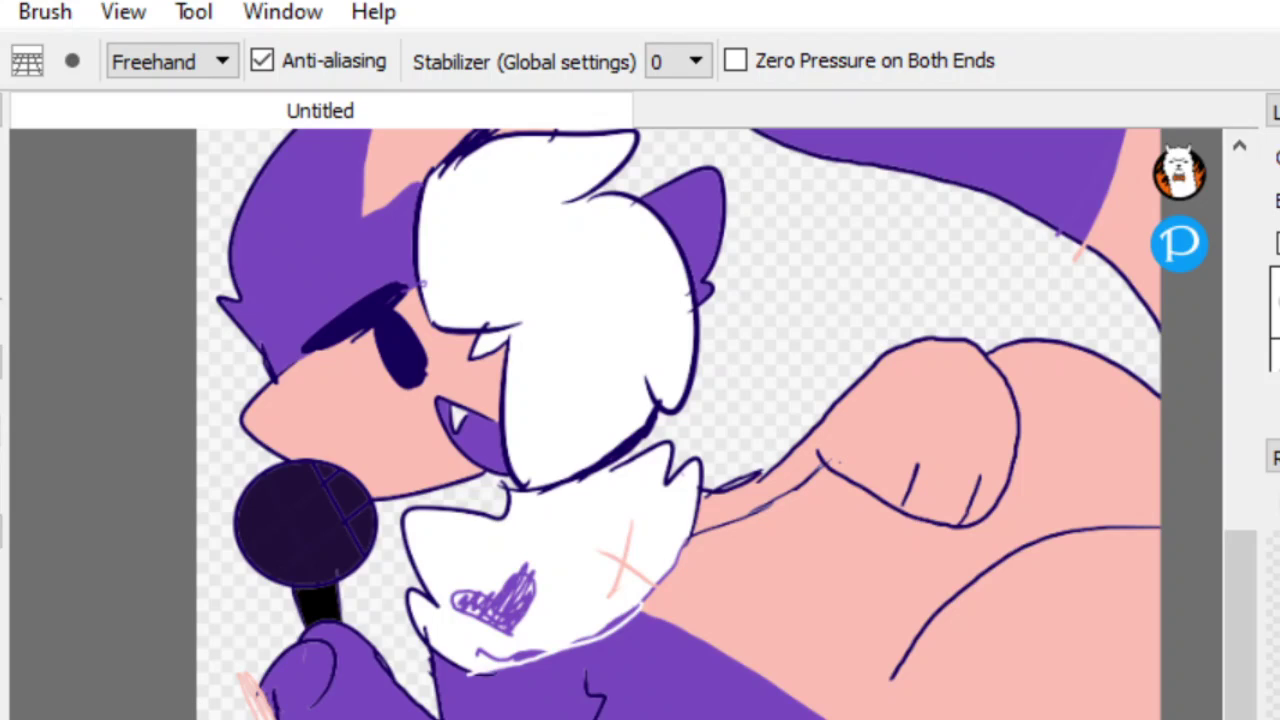
{"action": "right_click", "coordinate": [2, 606]}
{"action": "key", "text": "Escape"}
{"action": "right_click", "coordinate": [2, 604]}
{"action": "key", "text": "Escape"}
{"action": "right_click", "coordinate": [2, 610]}
{"action": "key", "text": "Escape"}
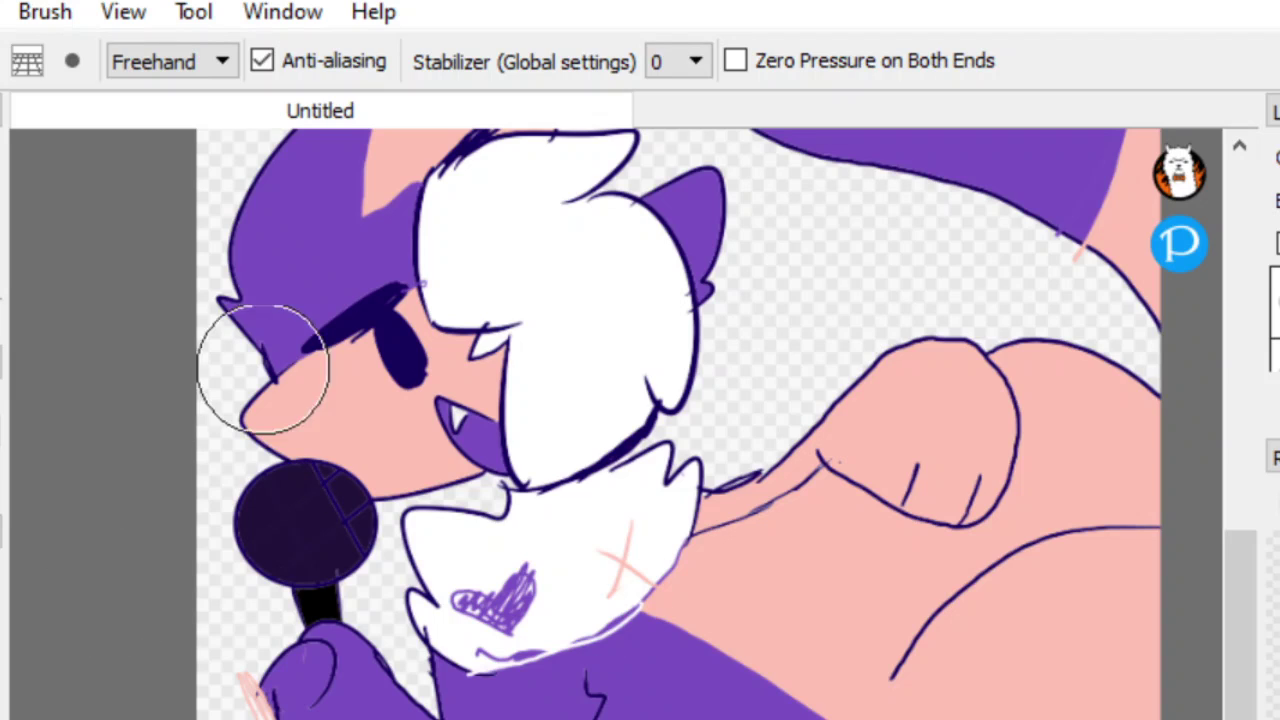
Airbrush soft black shading over the face, microphone, arm, chest and large ear, and along the upper edge of the tail
{"action": "mouse_move", "coordinate": [285, 268]}
{"action": "left_mouse_down"}
{"action": "mouse_move", "coordinate": [395, 175]}
{"action": "mouse_move", "coordinate": [266, 391]}
{"action": "mouse_move", "coordinate": [323, 480]}
{"action": "mouse_move", "coordinate": [305, 712]}
{"action": "left_mouse_up"}
{"action": "mouse_move", "coordinate": [585, 715]}
{"action": "left_mouse_down"}
{"action": "mouse_move", "coordinate": [600, 690]}
{"action": "mouse_move", "coordinate": [630, 717]}
{"action": "left_mouse_up"}
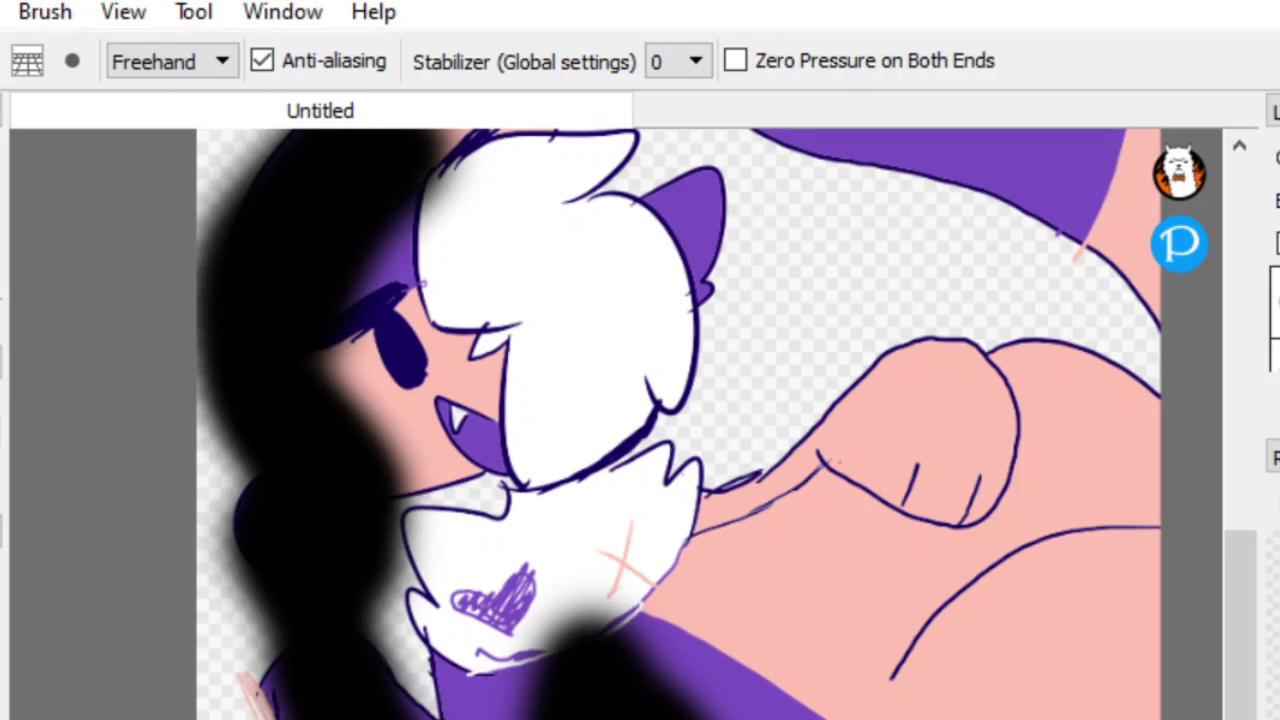
{"action": "mouse_move", "coordinate": [640, 330]}
{"action": "left_mouse_down"}
{"action": "mouse_move", "coordinate": [514, 602]}
{"action": "mouse_move", "coordinate": [491, 598]}
{"action": "left_mouse_up"}
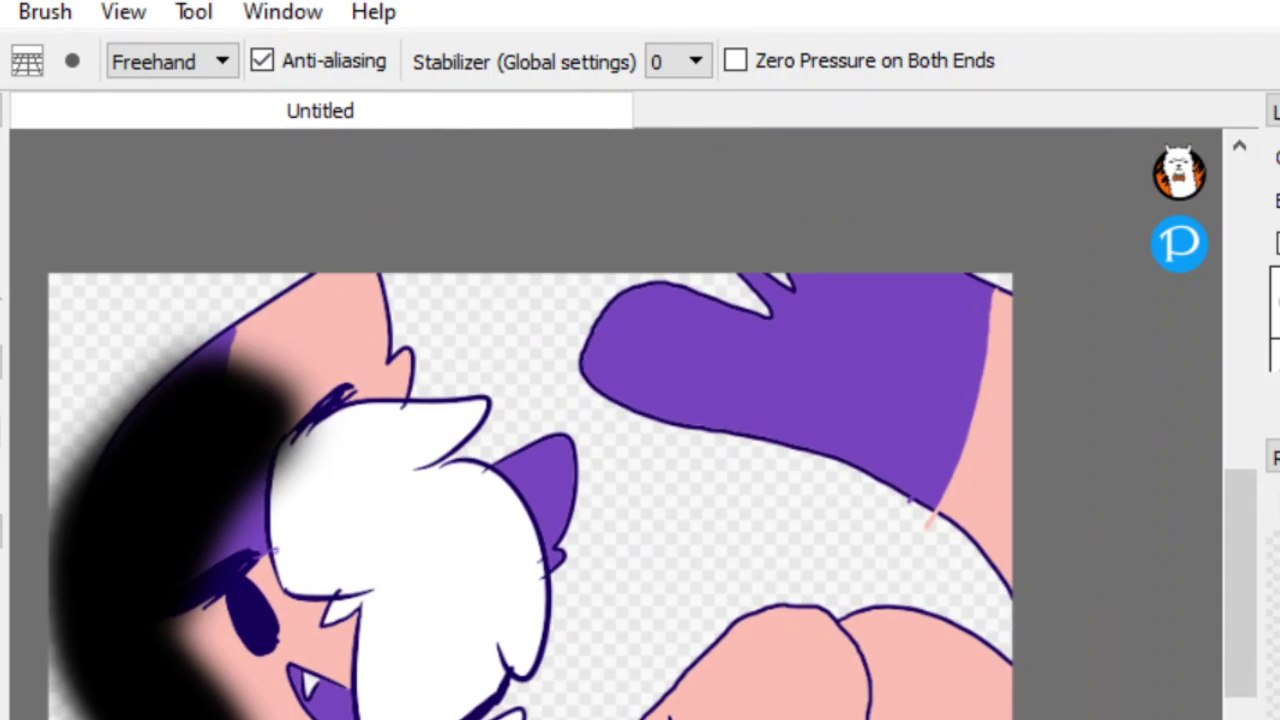
{"action": "mouse_move", "coordinate": [330, 285]}
{"action": "left_mouse_down"}
{"action": "mouse_move", "coordinate": [277, 323]}
{"action": "mouse_move", "coordinate": [263, 394]}
{"action": "left_mouse_up"}
{"action": "mouse_move", "coordinate": [560, 400]}
{"action": "left_mouse_down"}
{"action": "mouse_move", "coordinate": [583, 366]}
{"action": "mouse_move", "coordinate": [859, 292]}
{"action": "mouse_move", "coordinate": [1177, 362]}
{"action": "left_mouse_up"}
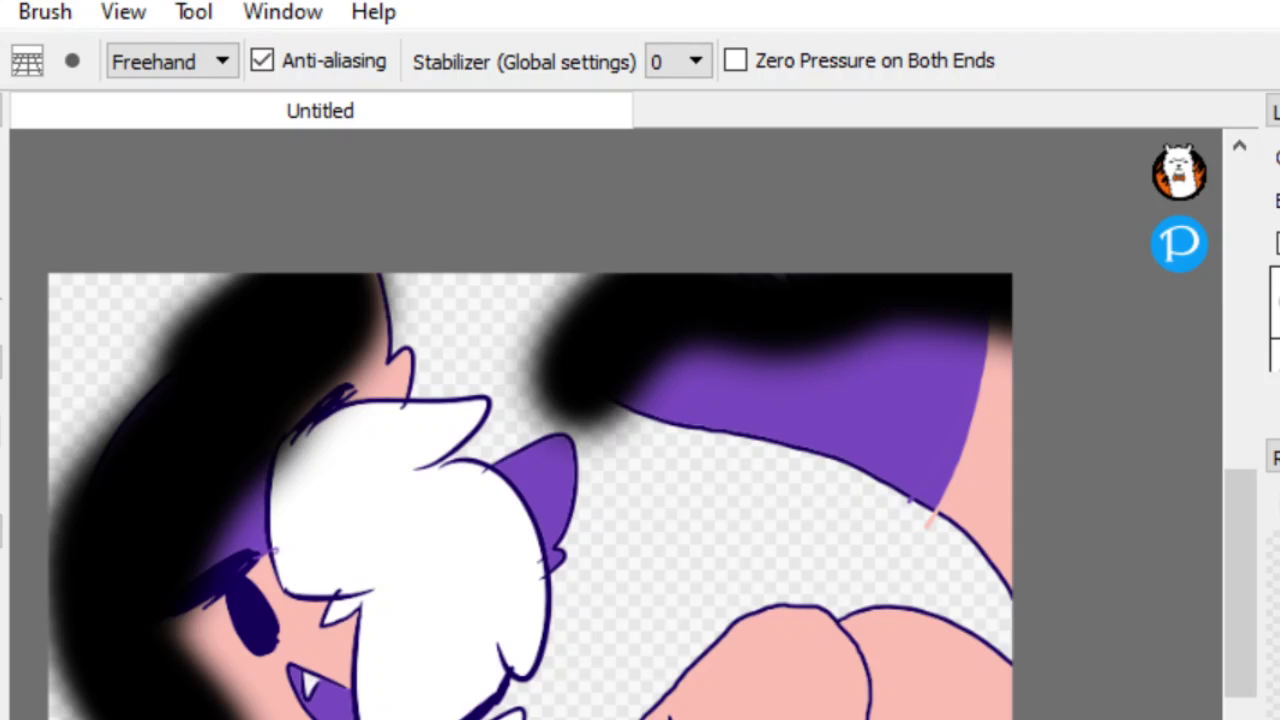
Clip the black shading layer to the base colours, make it translucent and change its blending so it deepens the pink and purple
{"action": "left_click", "coordinate": [1279, 243]}
{"action": "left_click", "coordinate": [1279, 157]}
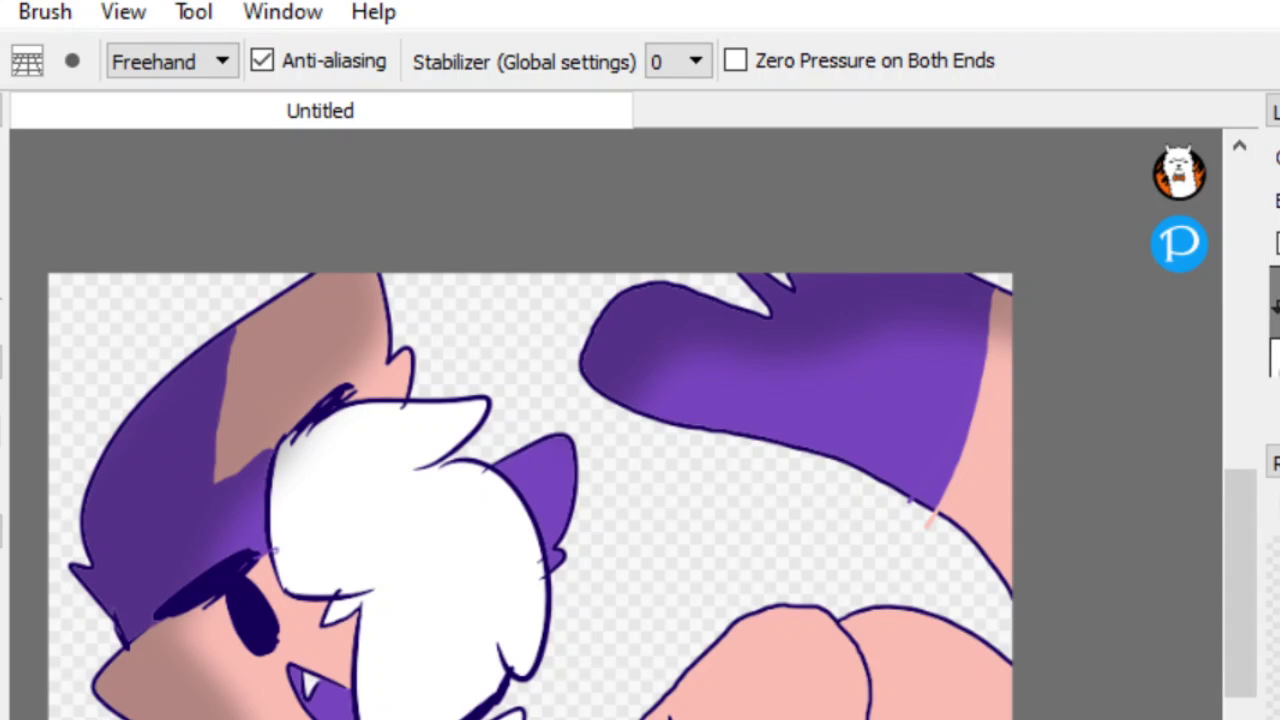
{"action": "key", "text": "Delete"}
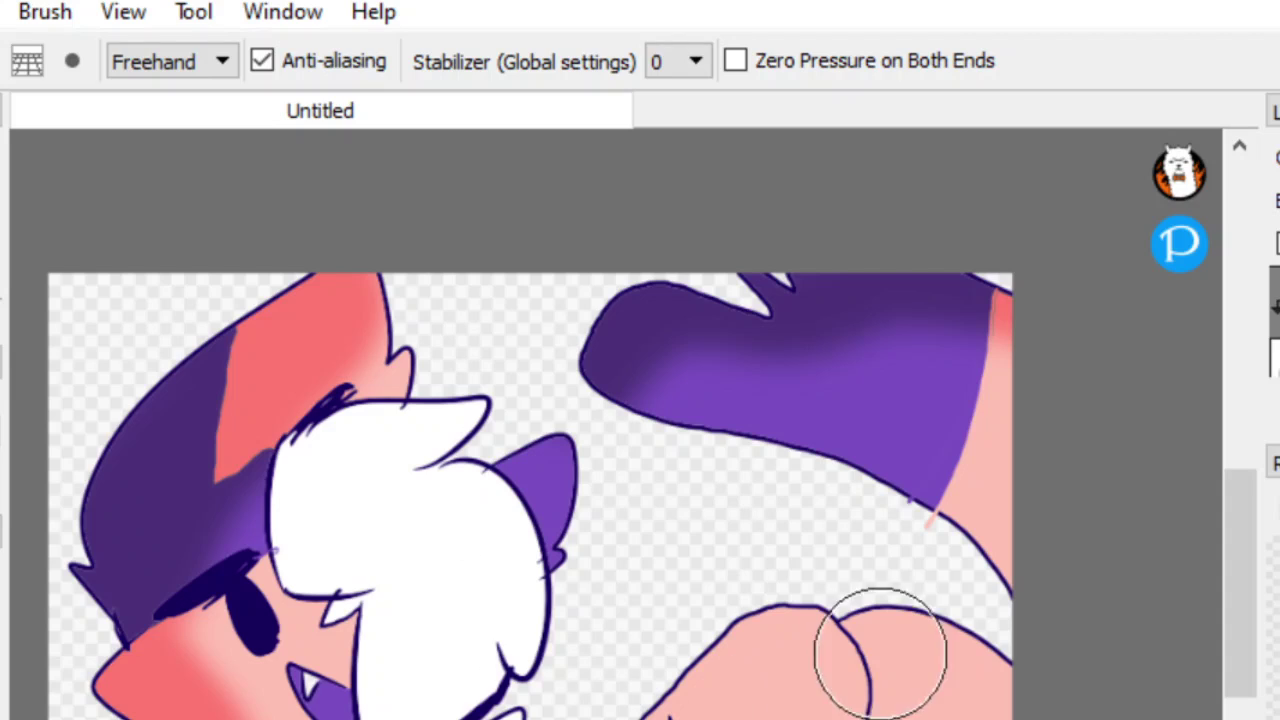
Airbrush soft shading over the rear hand and the back beside it, the smaller ear and the large ear's fur tuft
{"action": "mouse_move", "coordinate": [877, 654]}
{"action": "left_mouse_down"}
{"action": "mouse_move", "coordinate": [943, 651]}
{"action": "mouse_move", "coordinate": [1000, 714]}
{"action": "left_mouse_up"}
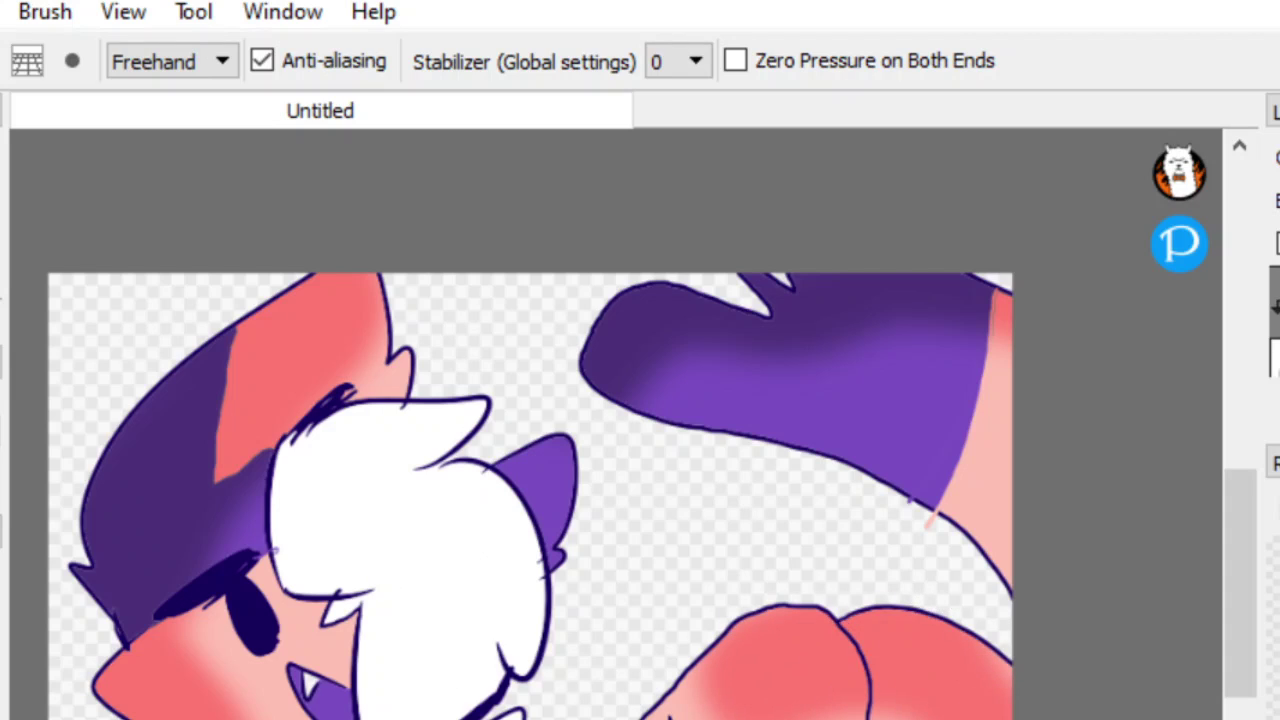
{"action": "mouse_move", "coordinate": [423, 434]}
{"action": "left_mouse_down"}
{"action": "mouse_move", "coordinate": [488, 468]}
{"action": "mouse_move", "coordinate": [531, 560]}
{"action": "left_mouse_up"}
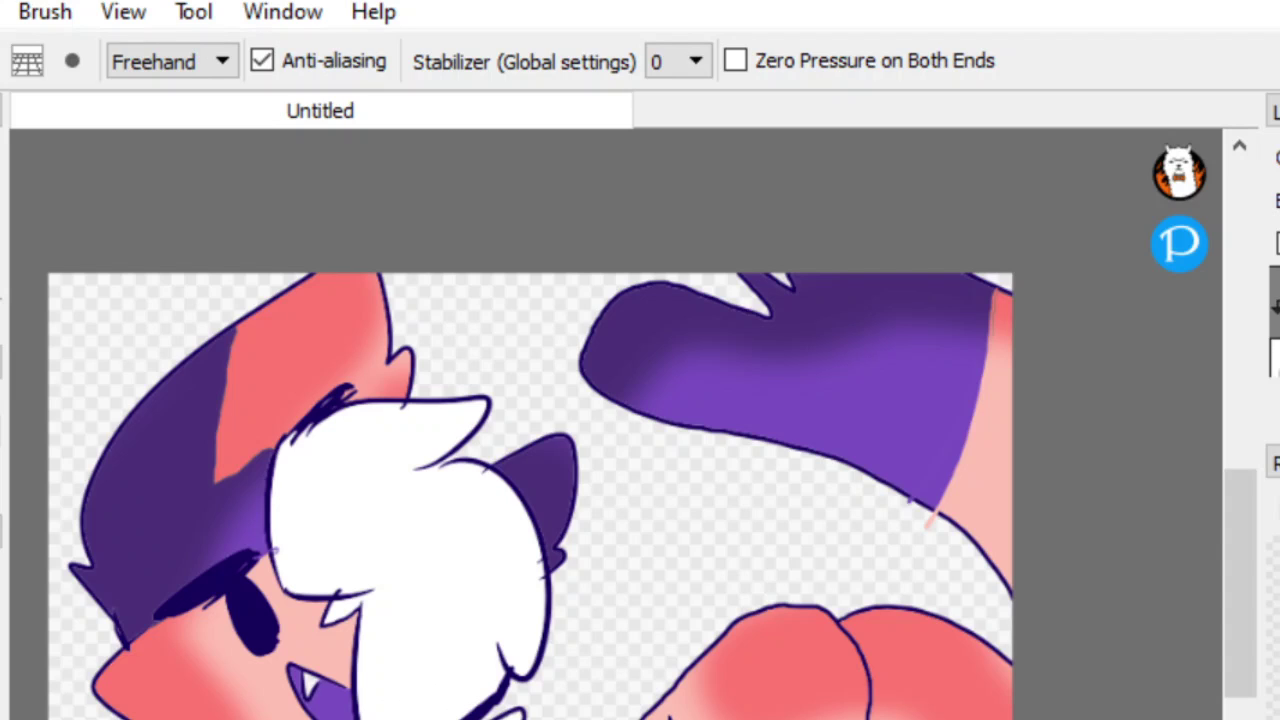
{"action": "key", "text": "space"}
{"action": "mouse_move", "coordinate": [560, 690]}
{"action": "left_mouse_down"}
{"action": "mouse_move", "coordinate": [712, 151]}
{"action": "mouse_move", "coordinate": [827, 410]}
{"action": "left_mouse_up"}
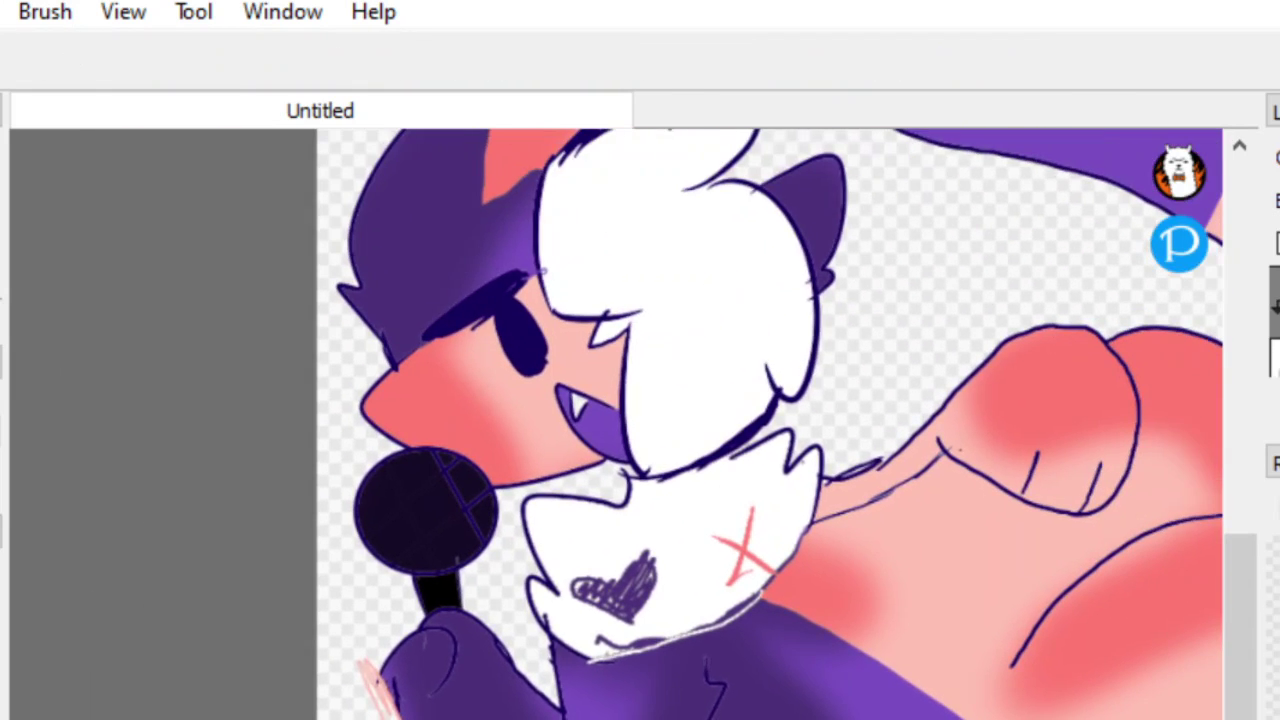